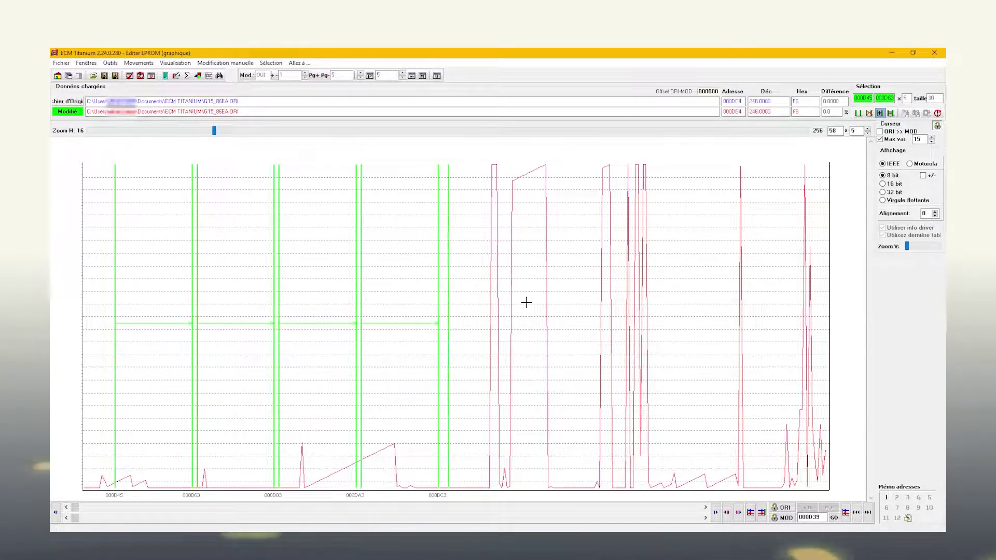
End the last selection block at address 000E1B and permanently clear all selected blocks from the EPROM graph.
left_click(663, 295)
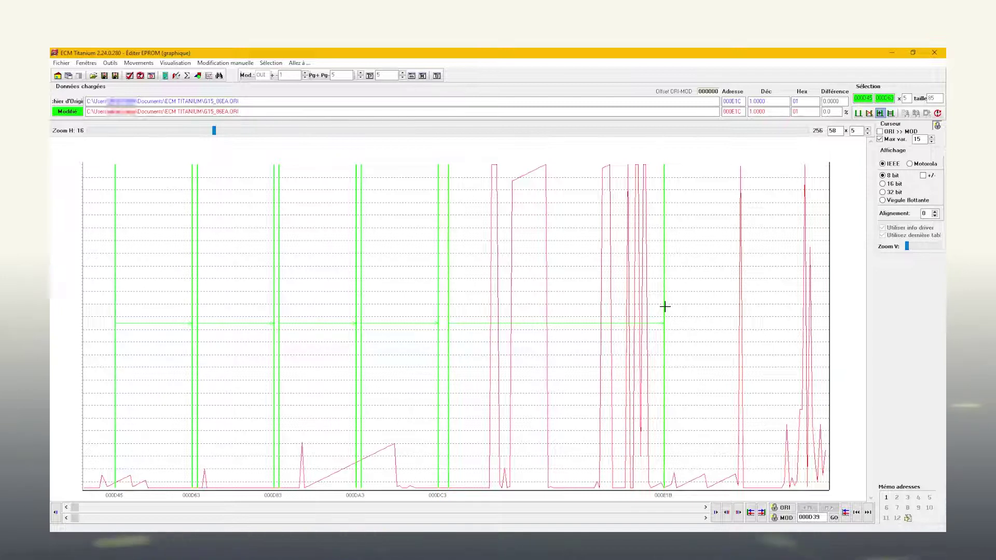
left_click(869, 113)
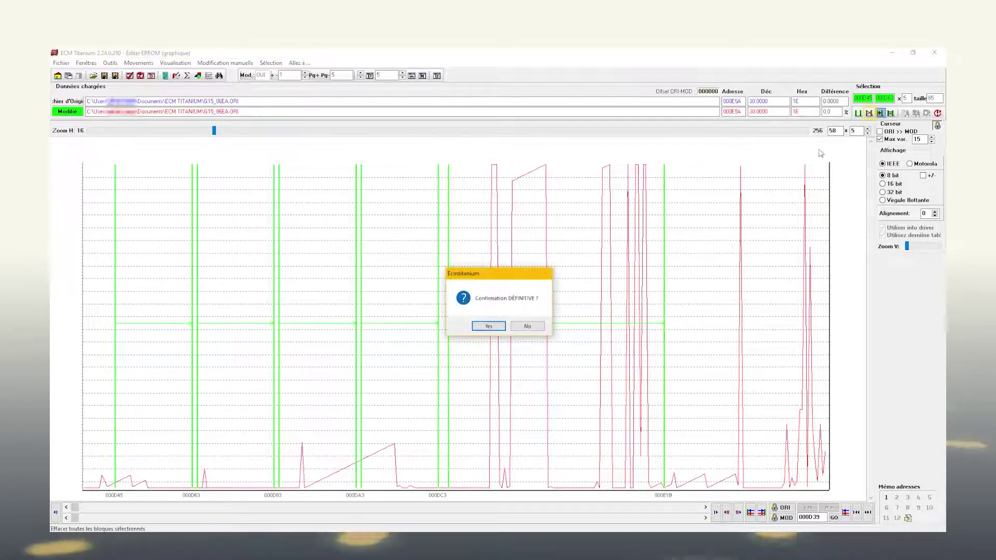
left_click(495, 327)
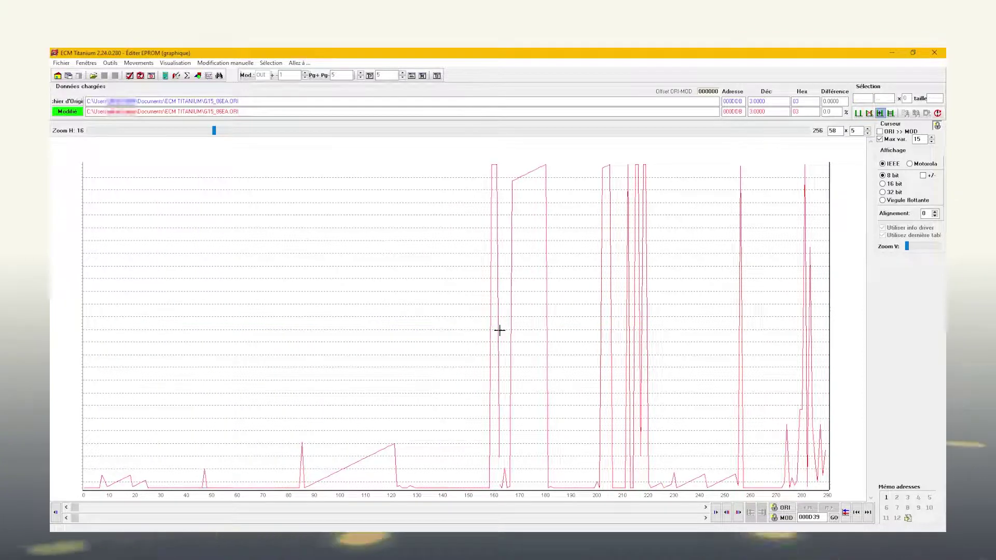
Increase the values between addresses 000E15 and 000E30 by 30% and close the graph editor, saving the modifications.
left_click(648, 366)
left_click(750, 361)
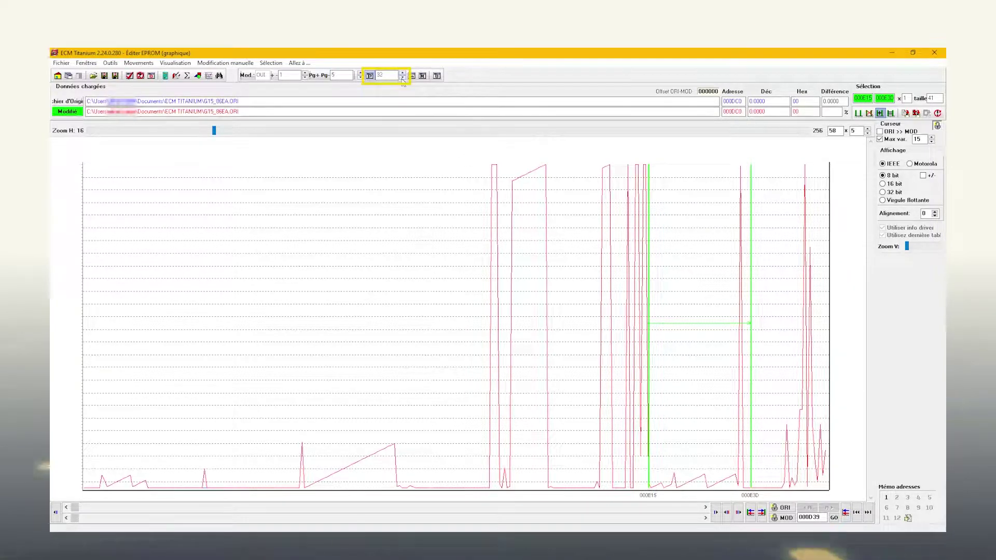
key("Page_Up")
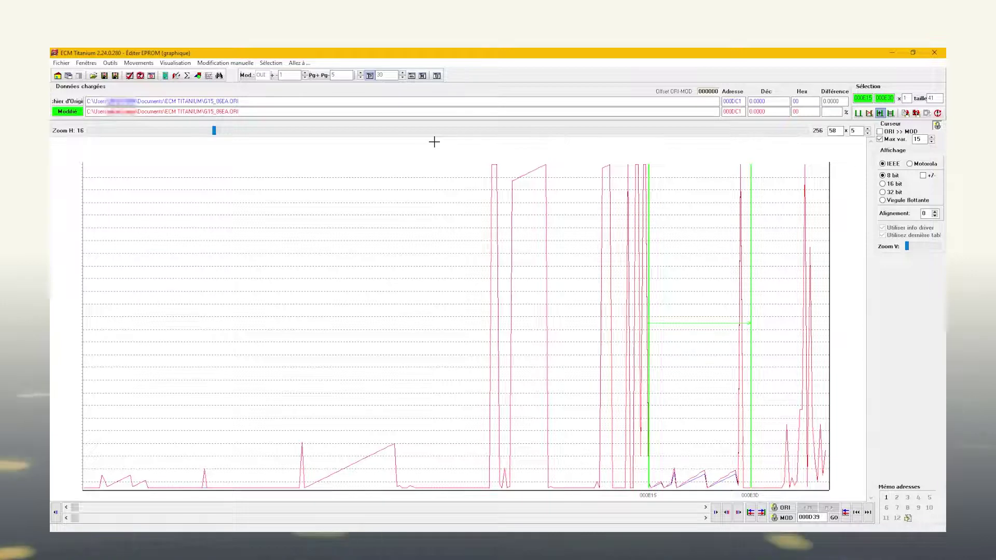
left_click(933, 53)
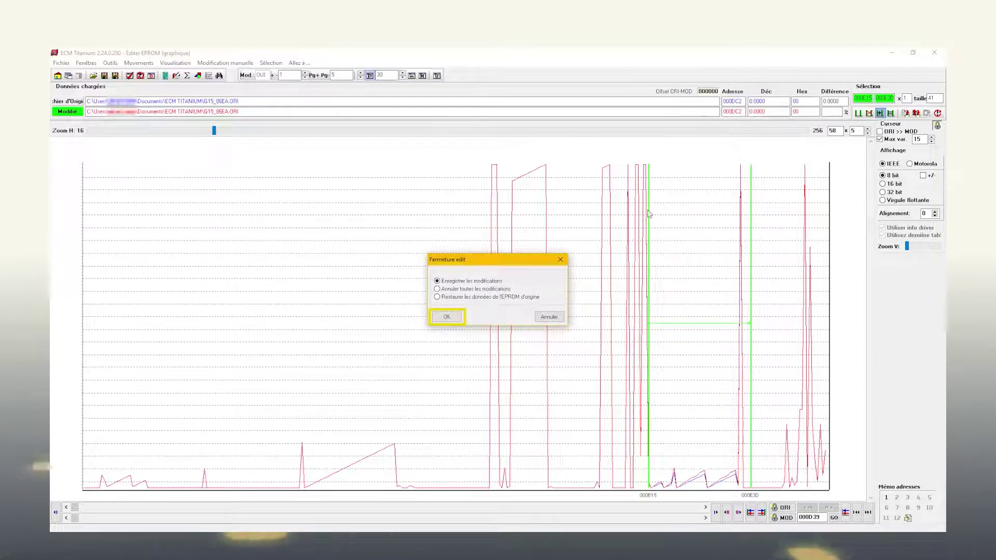
left_click(456, 319)
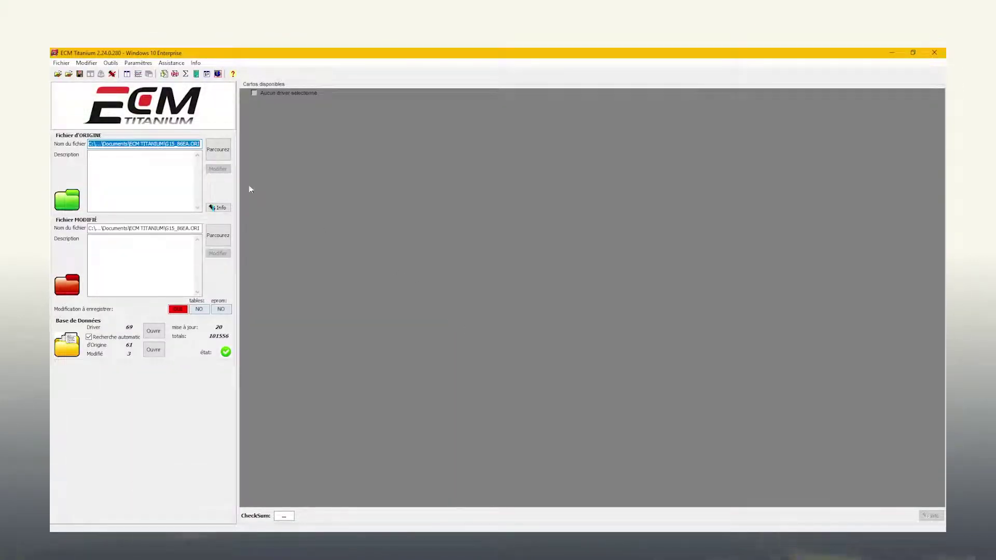
Load G15_86EA as the original file, discarding the data in memory, and accept the compatible driver G15_86EA.
left_click(217, 152)
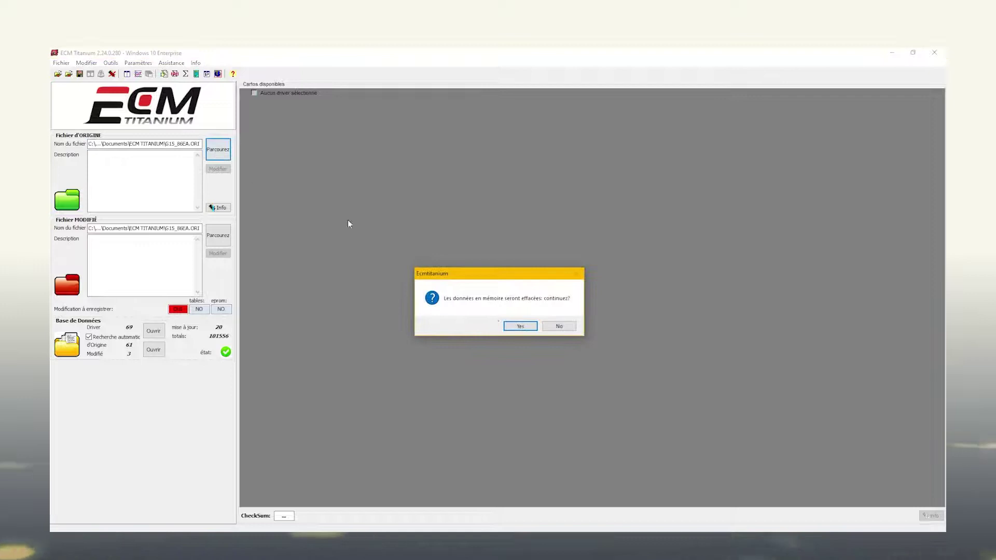
left_click(520, 326)
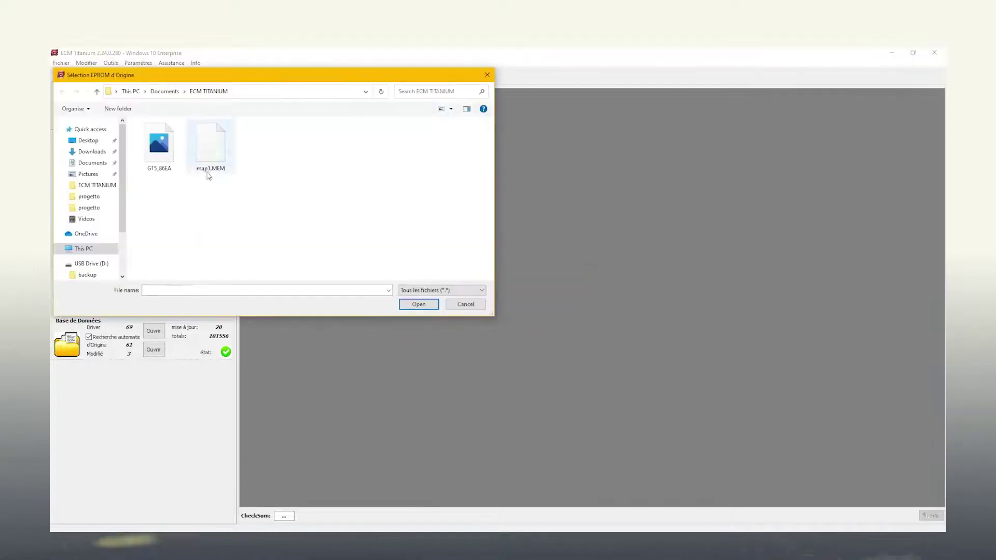
left_click(172, 158)
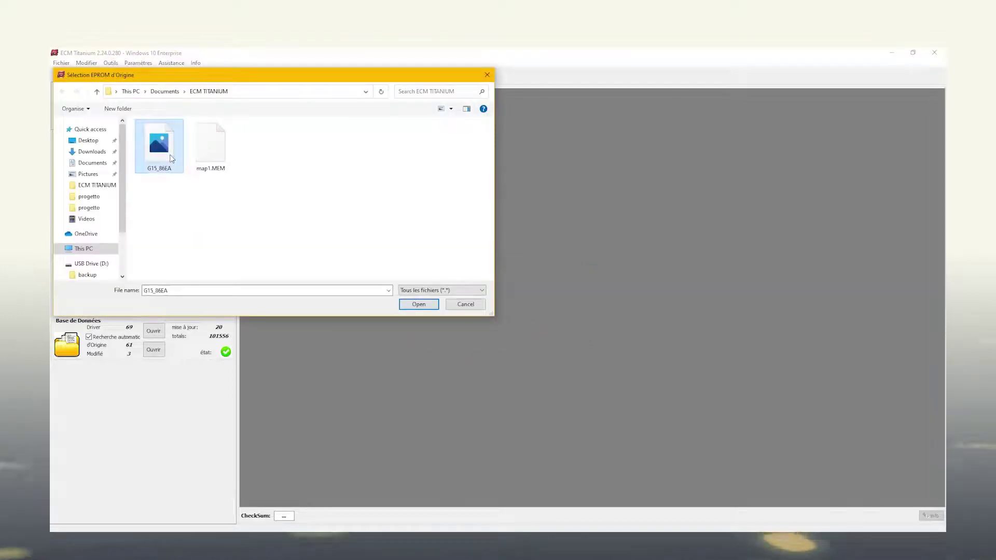
left_click(413, 304)
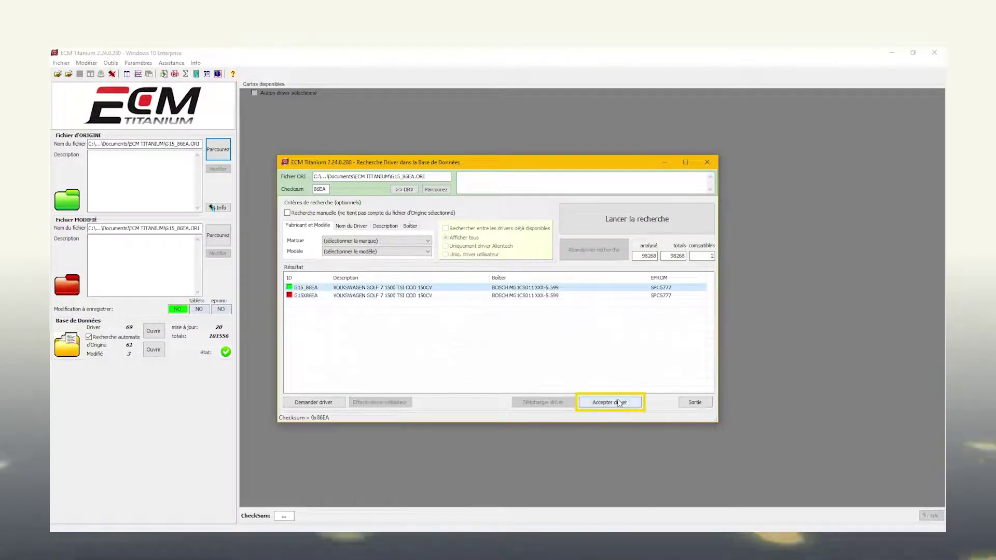
left_click(614, 400)
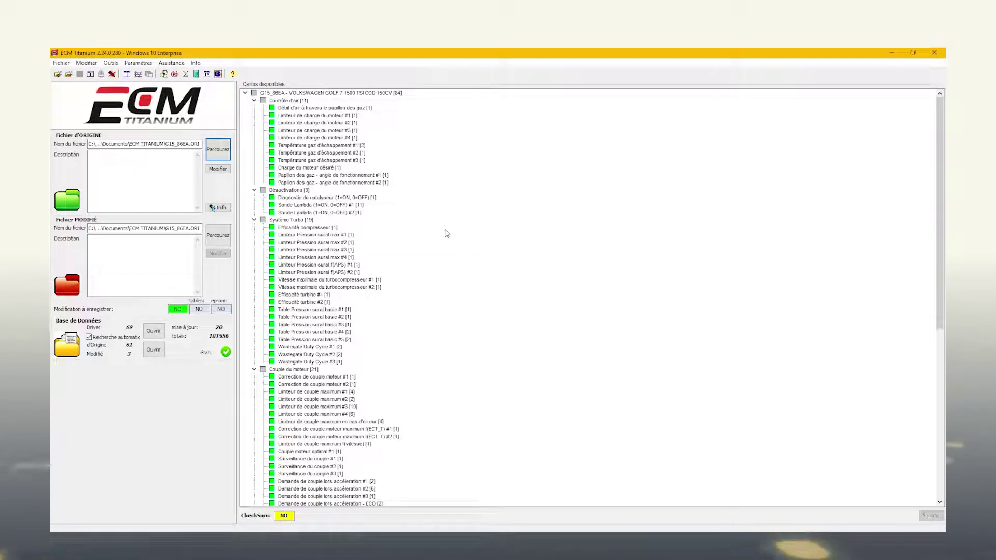
Open the map "Papillon des gaz - angle de fonctionnement #2" and display it in the graphical EPROM editor.
double_click(371, 182)
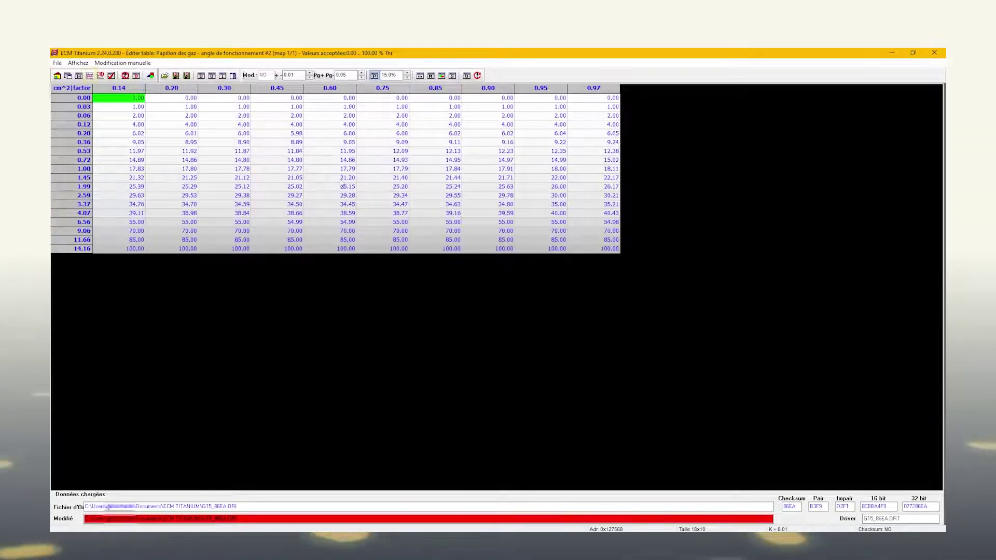
left_click(90, 77)
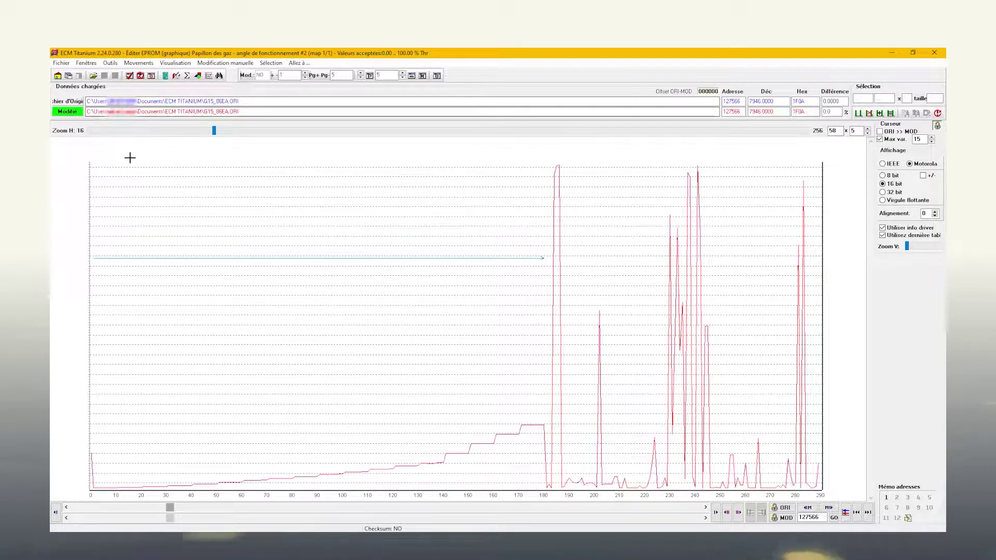
mouse_move(367, 261)
Advance the original and modified data together through the EPROM graph to examine the areas after the throttle map.
left_click(716, 512)
left_click(716, 513)
left_click(715, 512)
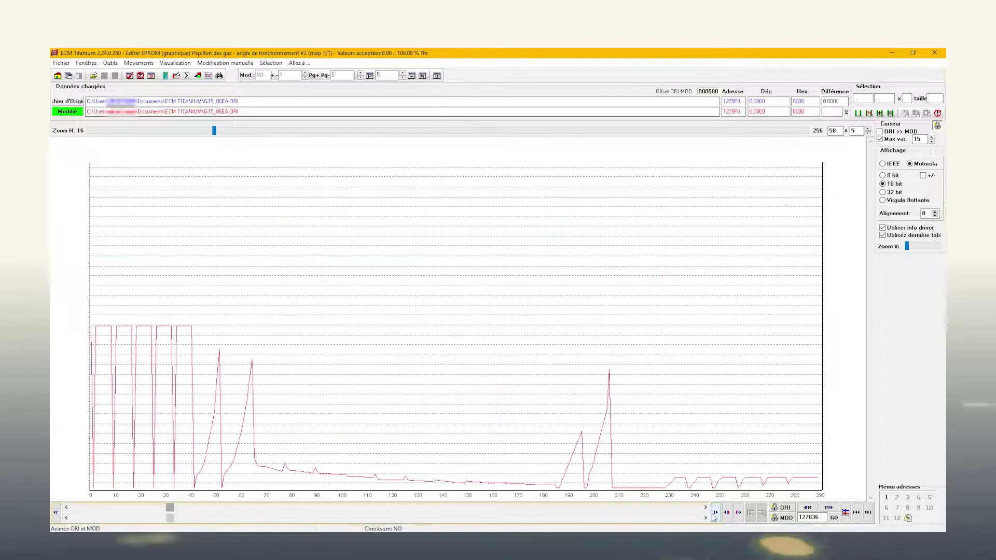
left_click(715, 512)
left_click(715, 512)
left_click(715, 513)
left_click(715, 513)
left_click(714, 512)
left_click(705, 508)
left_click(705, 508)
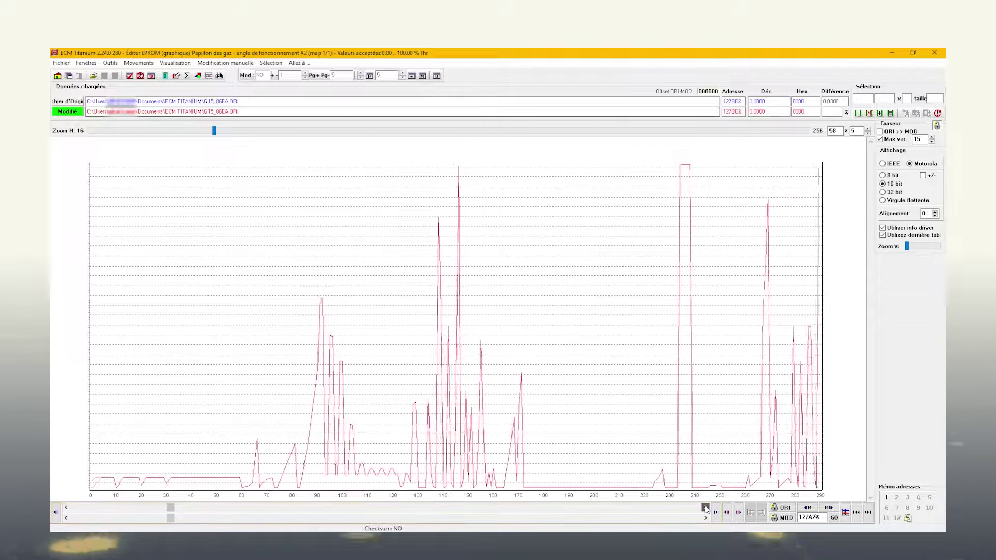
left_click(706, 508)
left_click(706, 508)
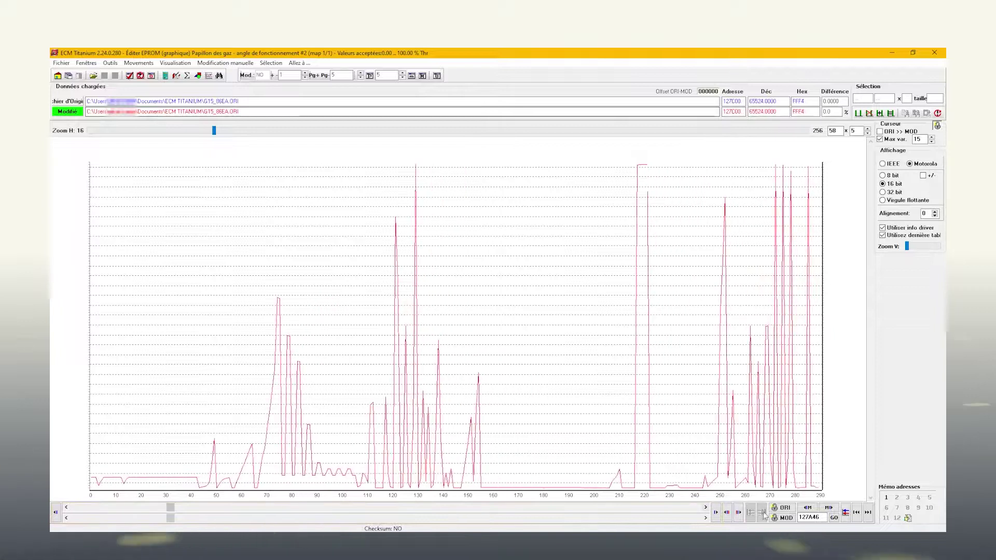
Jump between the previous and next maps in the EPROM graph, returning to the throttle map at address 127568.
left_click(808, 509)
left_click(809, 508)
left_click(828, 508)
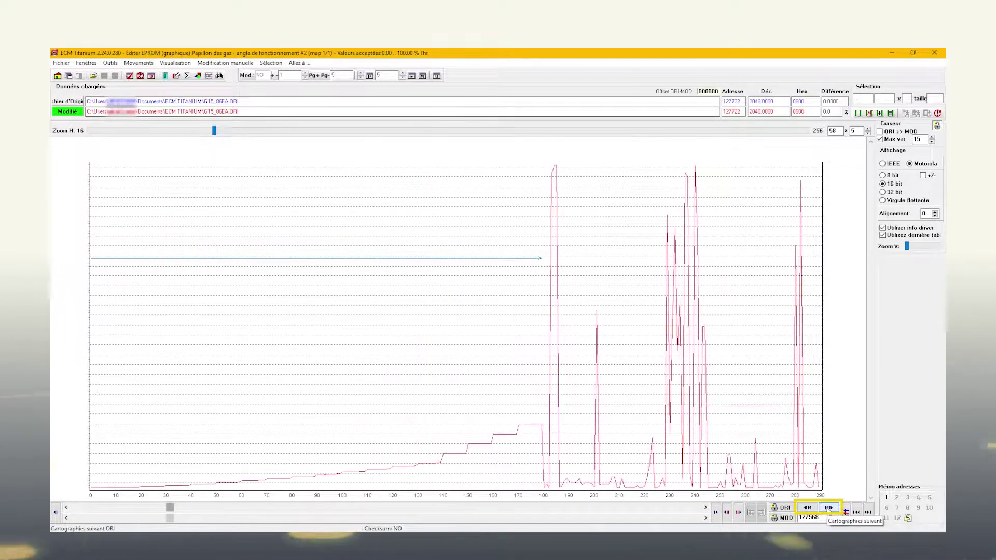
left_click(829, 508)
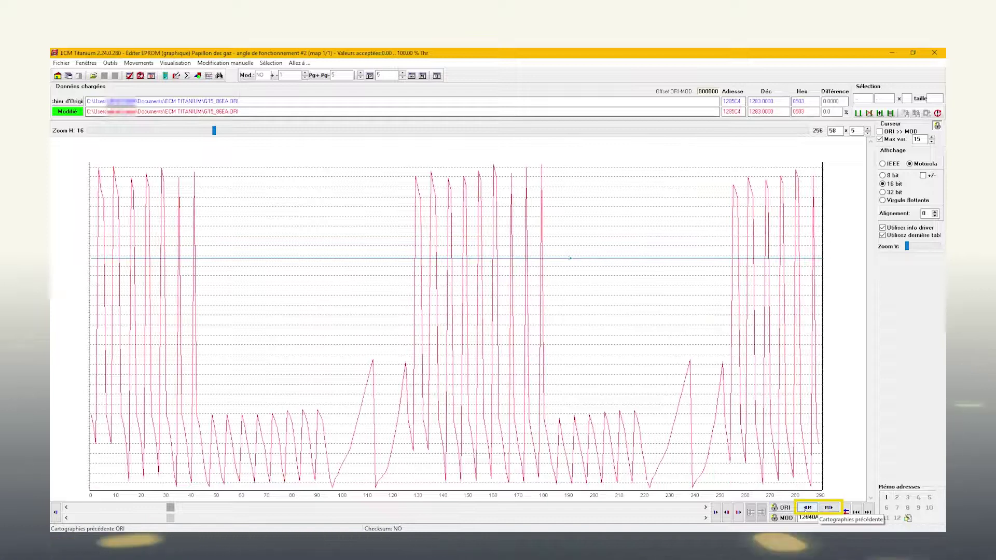
left_click(807, 508)
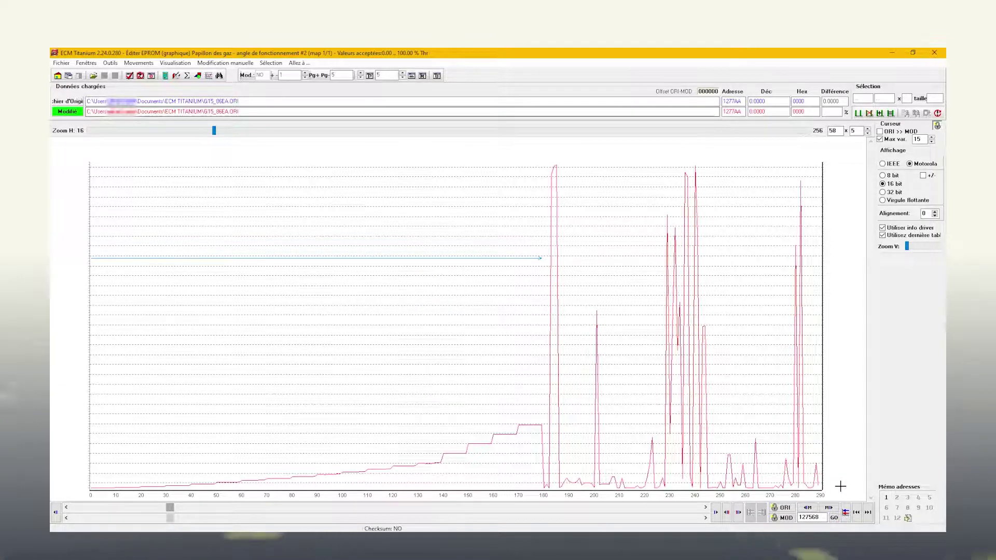
Set the throttle map's values from 12767E to 1276CE to the maximum and those from 127568 to 1275A4 to the minimum.
left_click(443, 282)
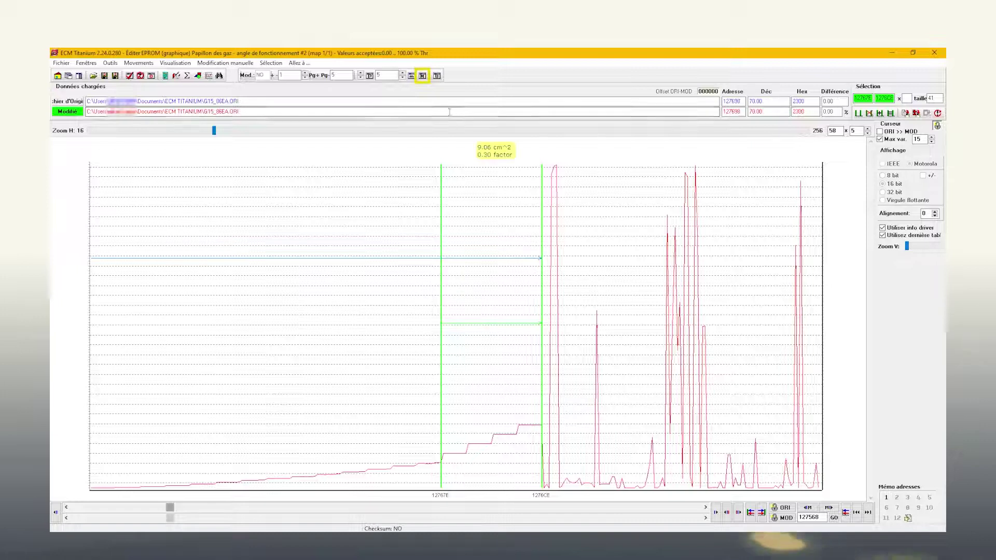
left_click(423, 75)
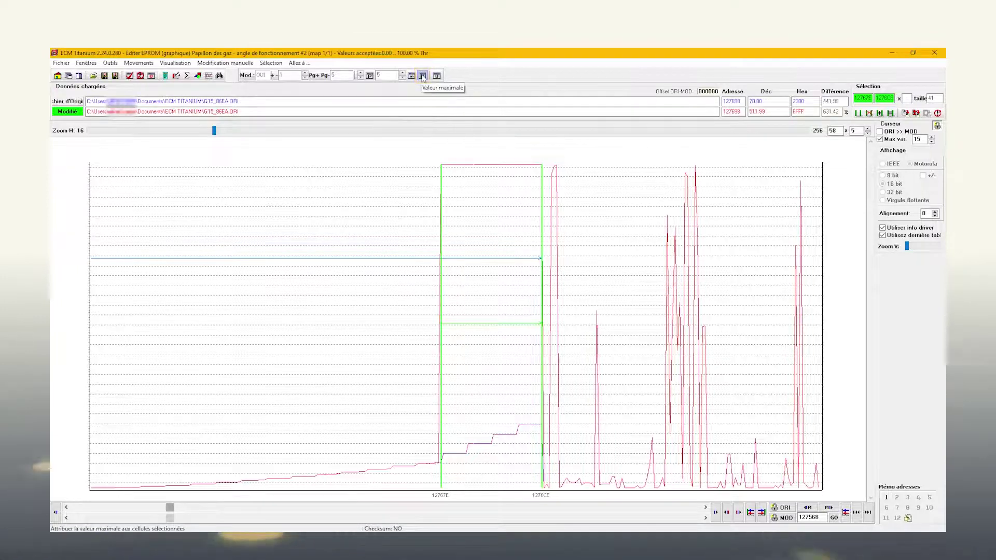
left_click(91, 262)
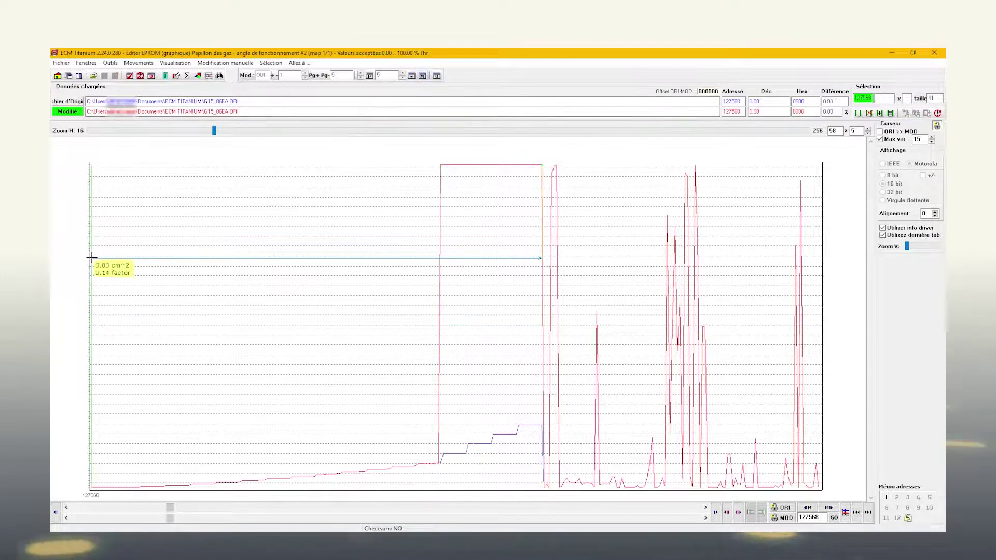
left_click(166, 259)
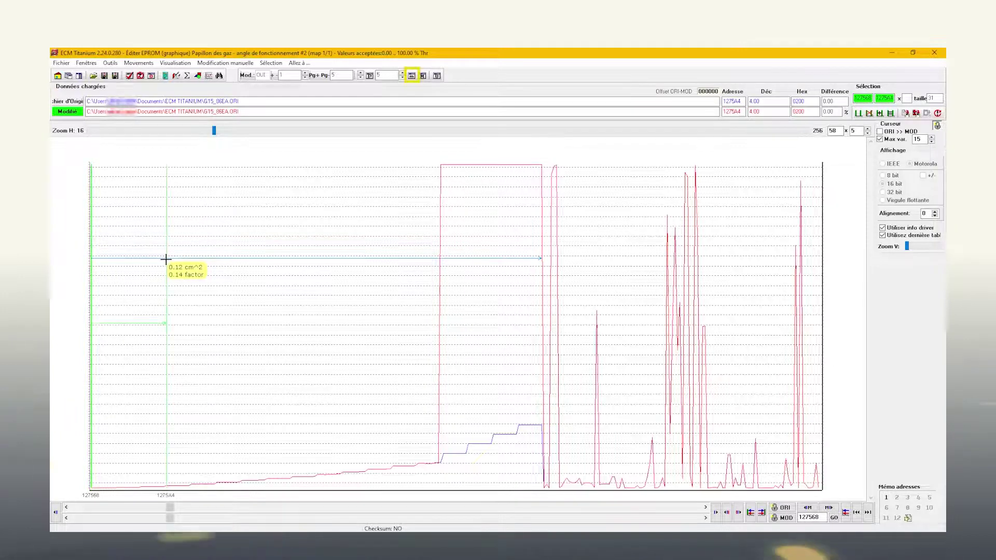
left_click(412, 77)
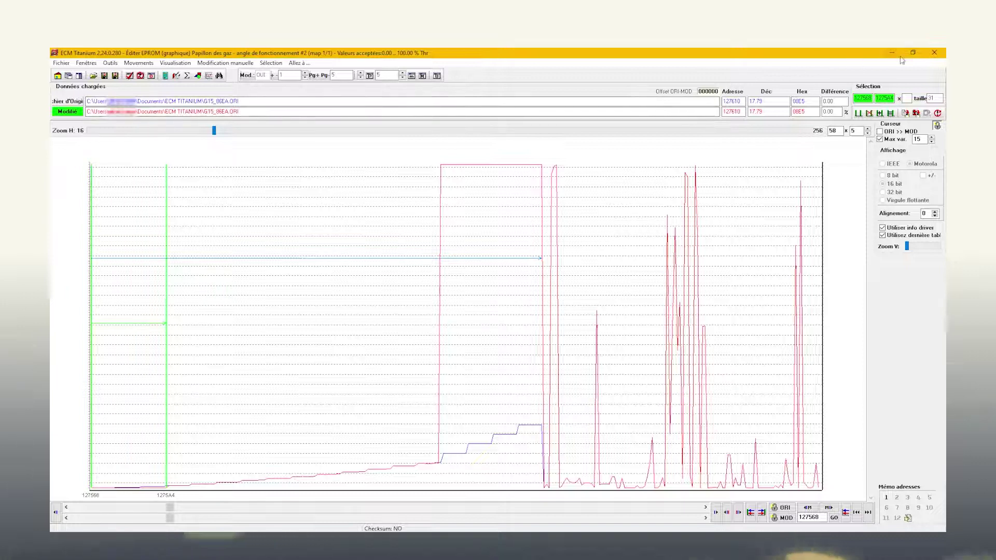
Leave the graph saving the modifications, and highlight the modified cells in the throttle table before returning to the map list.
left_click(930, 56)
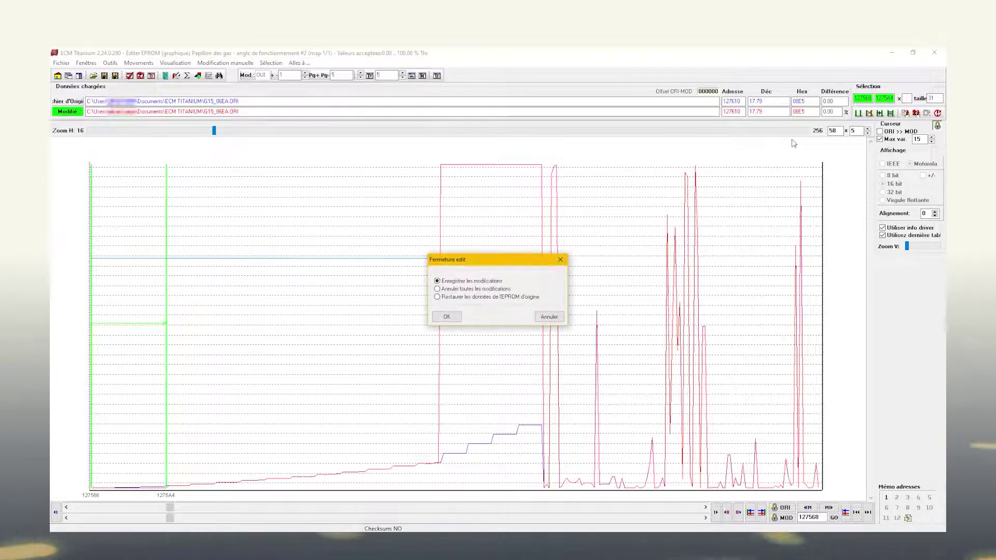
left_click(451, 318)
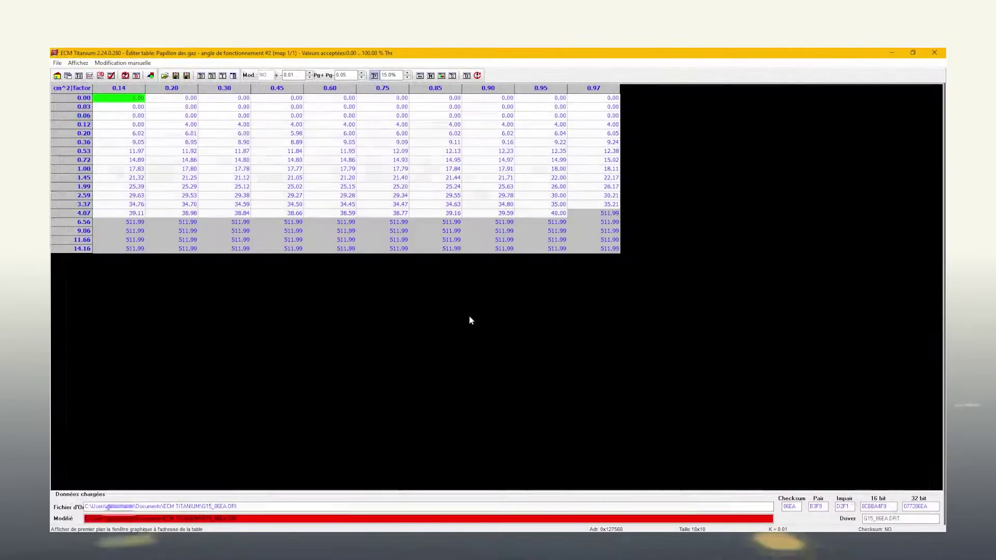
left_click(201, 75)
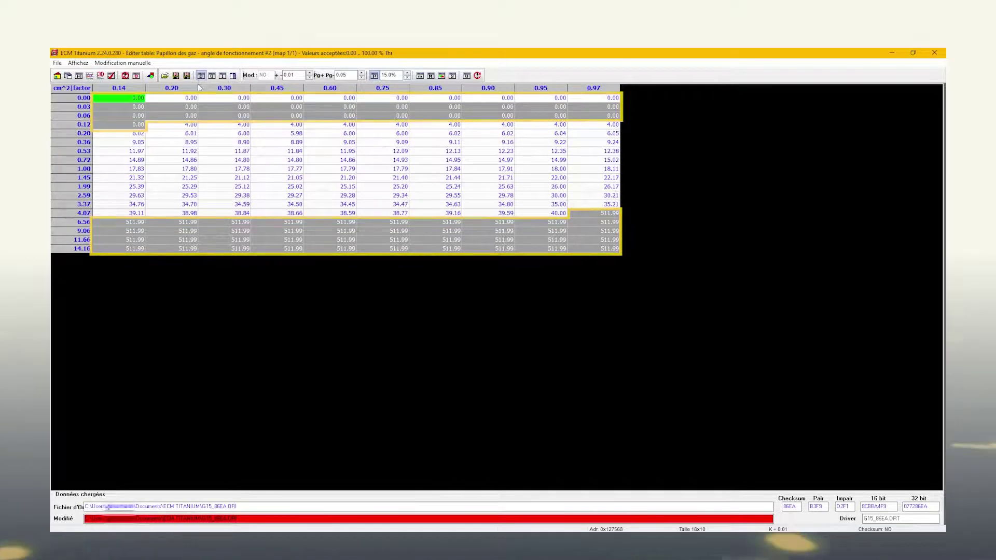
left_click(934, 53)
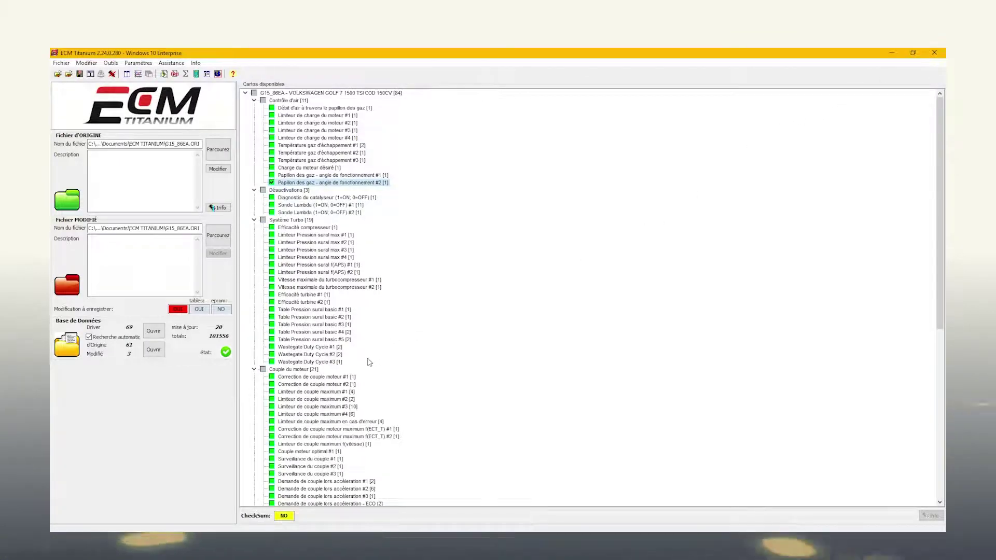
Display the first Wastegate Duty Cycle #1 table as a 3D graph and rotate the surface to face its low-pRatio side.
double_click(333, 347)
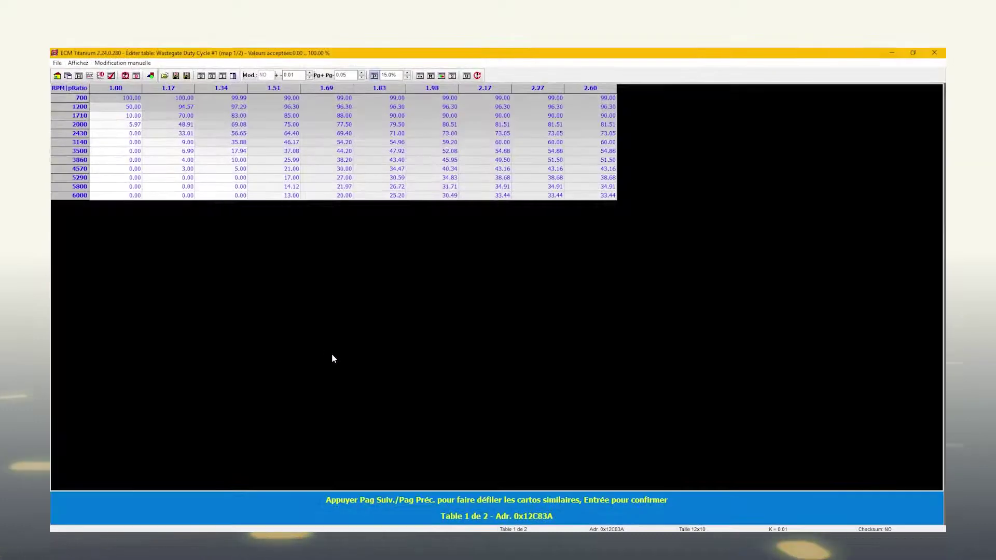
left_click(100, 76)
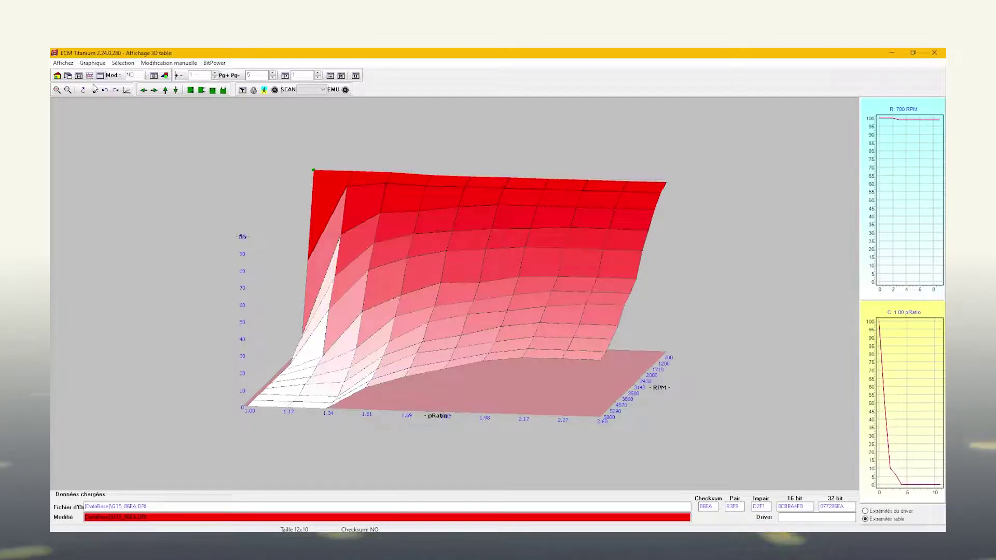
left_click(94, 89)
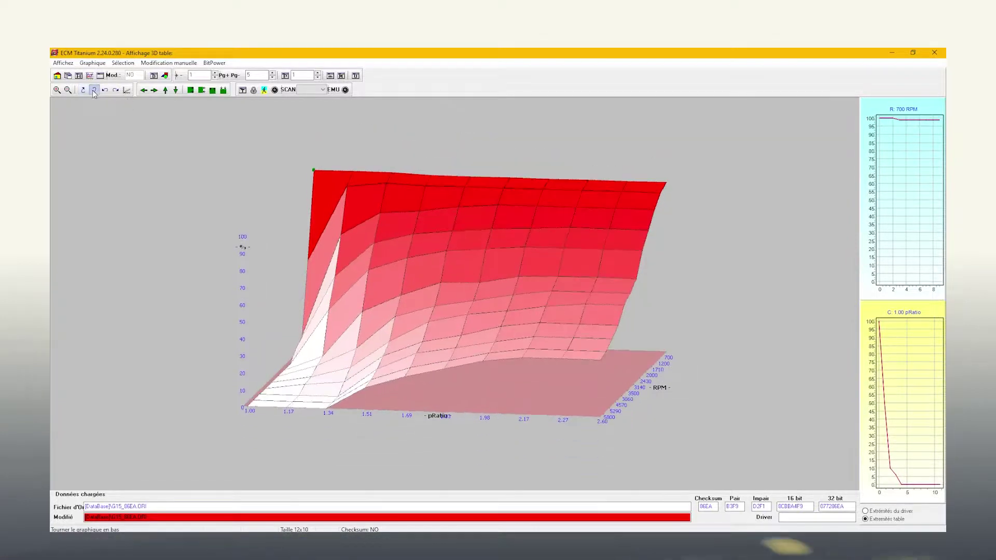
left_click(105, 90)
left_click(105, 91)
left_click(105, 90)
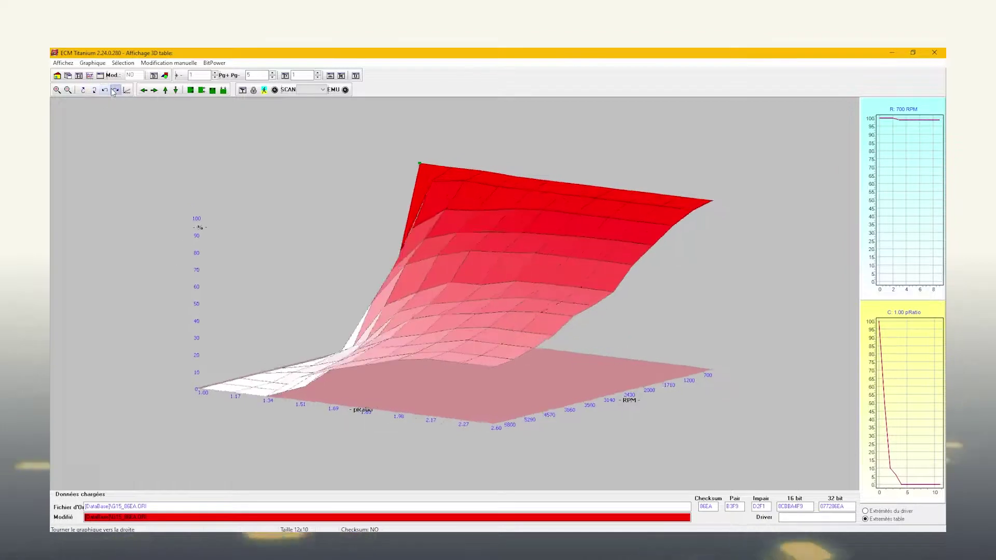
right_click(134, 168)
mouse_move(138, 170)
left_mouse_down()
mouse_move(123, 169)
mouse_move(135, 167)
left_mouse_up()
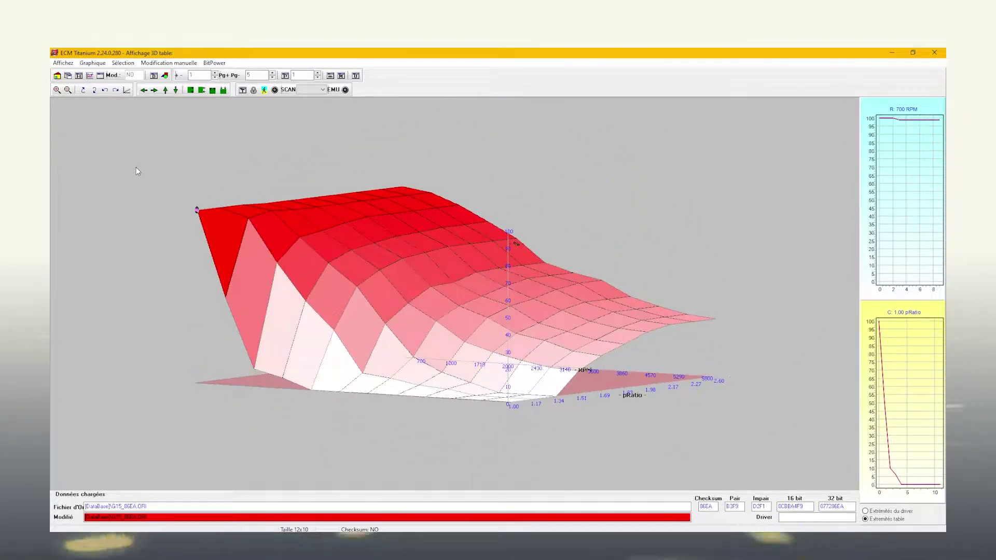
Set the large modification step to 20 and select the surface area from 2000 to 4670 RPM and 1.98 to 2.60 pRatio.
left_click(272, 74)
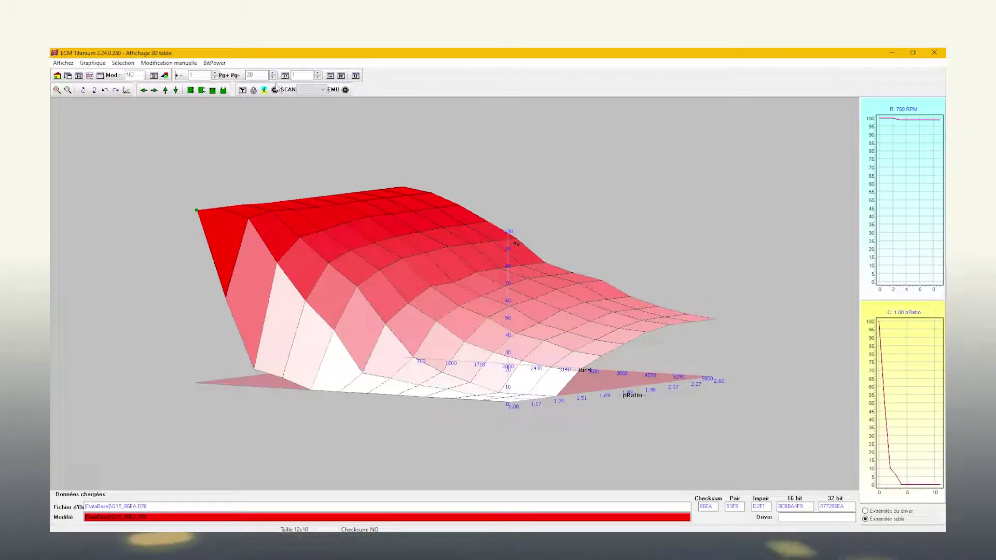
left_click(488, 222)
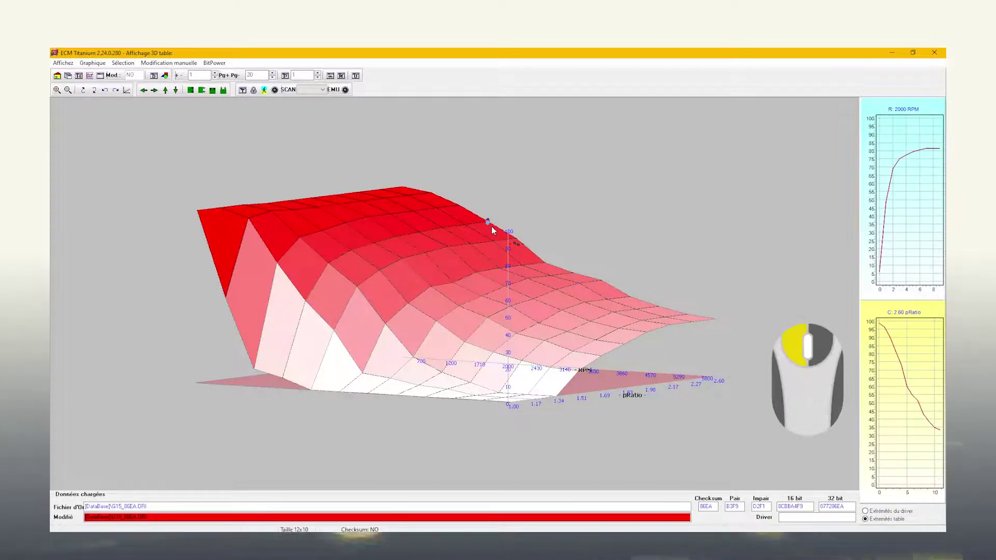
left_click_drag(491, 226, 547, 312)
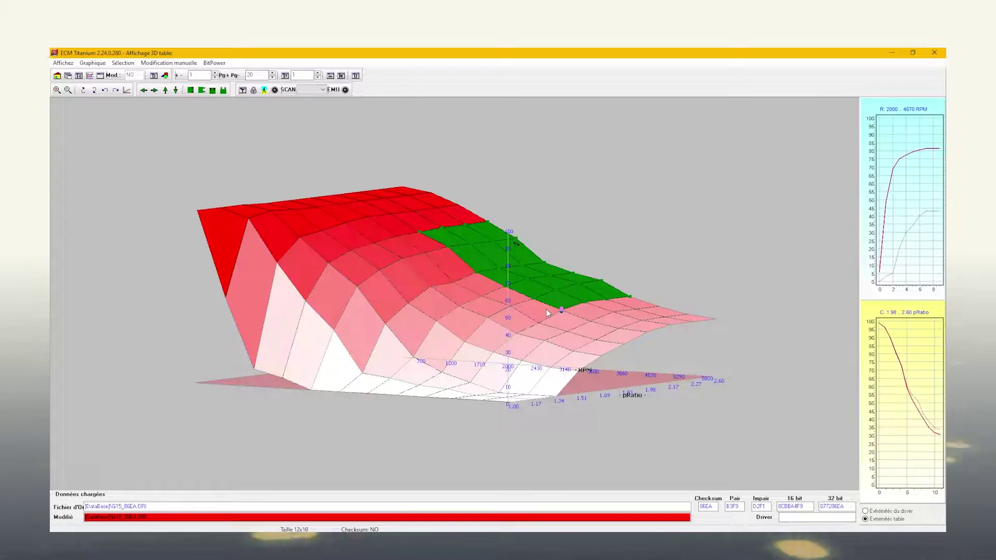
key("Return")
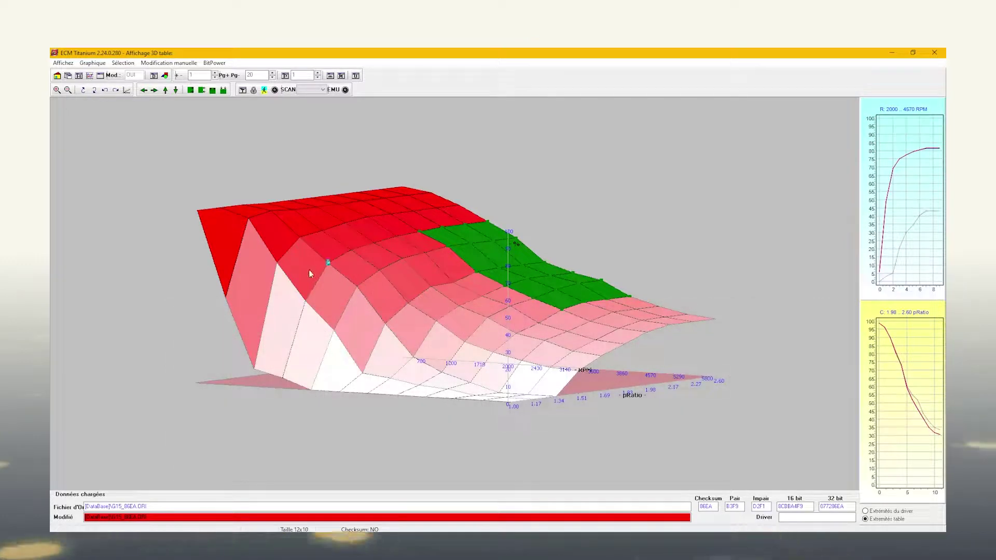
Raise the surface area from 700 to 2430 RPM and 1.00 to 1.51 pRatio to 100, and return to the map list.
left_click_drag(209, 216, 375, 261)
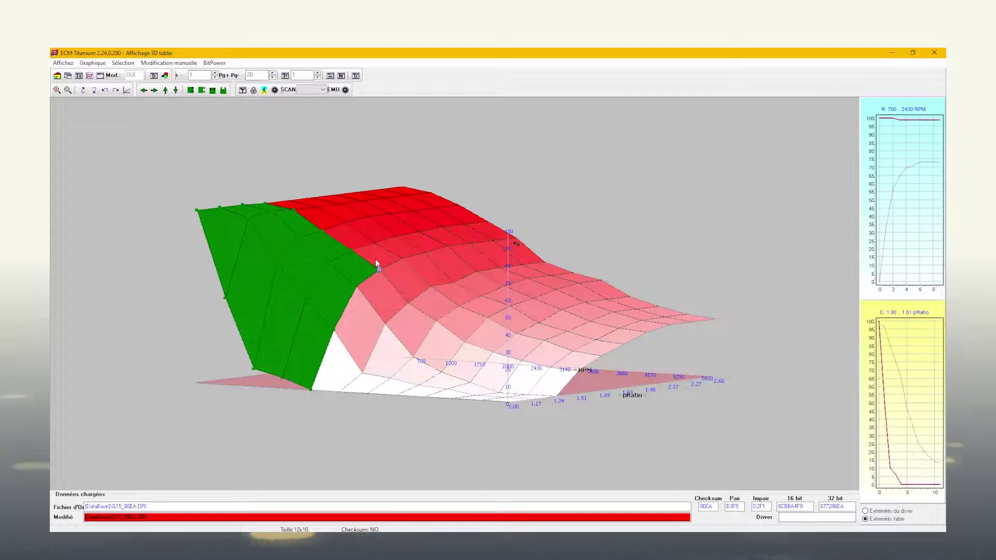
left_click(341, 76)
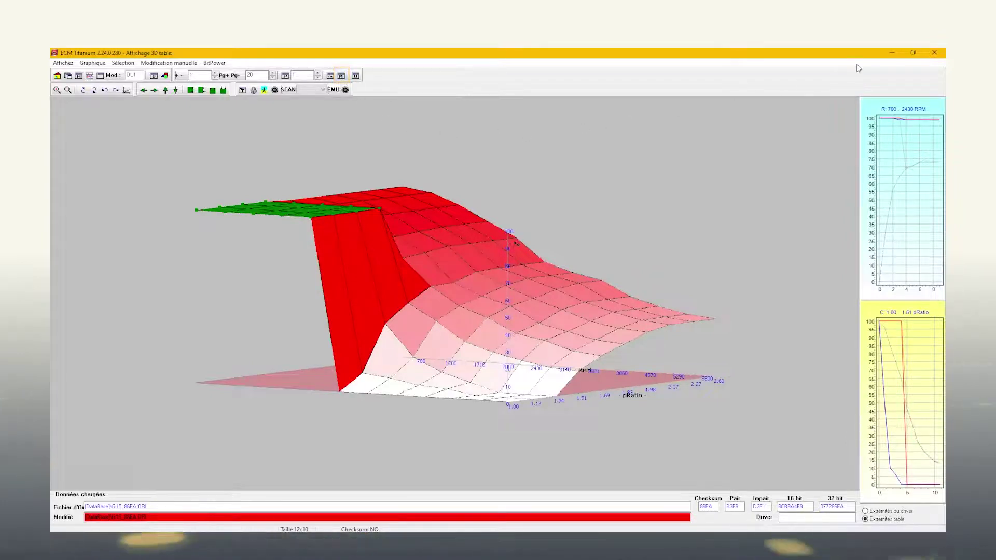
left_click(929, 56)
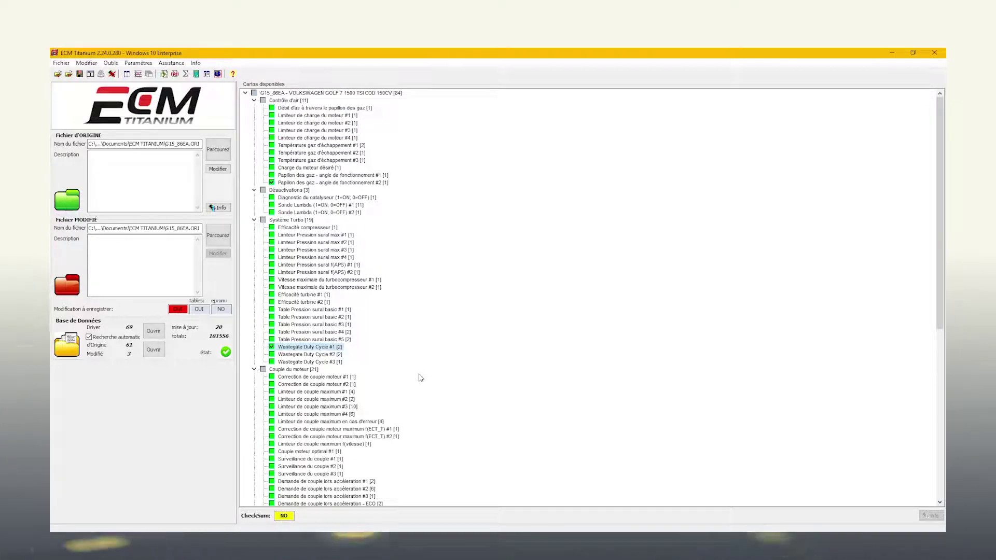
Open the EPROM in the hexadecimal editor and search the whole modified file for ASCII blocks of at least 8 characters.
left_click(86, 62)
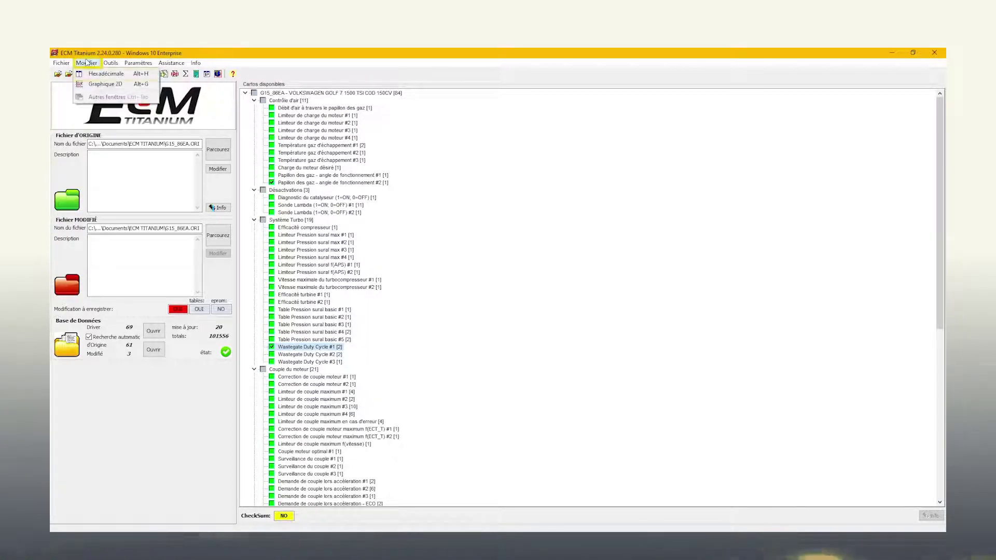
left_click(95, 75)
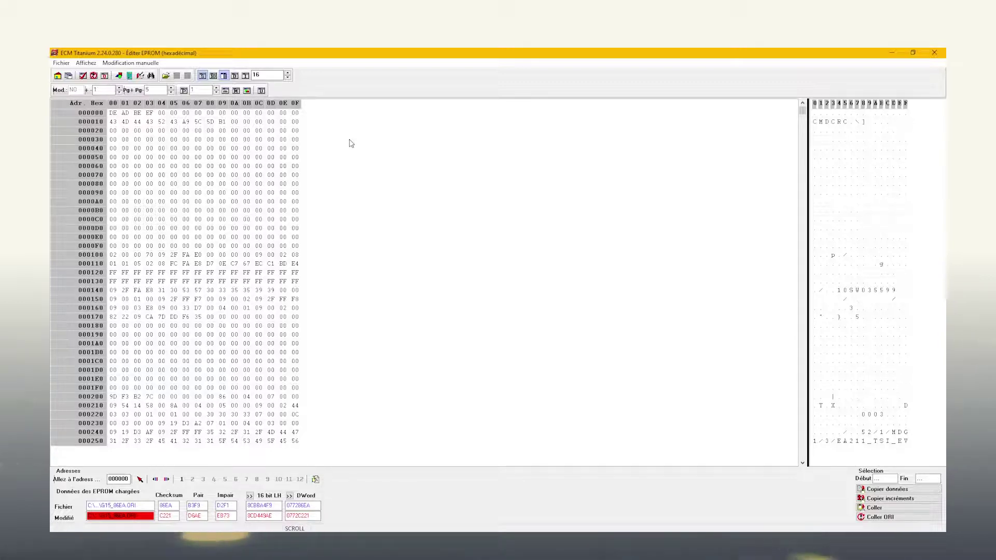
left_click(151, 76)
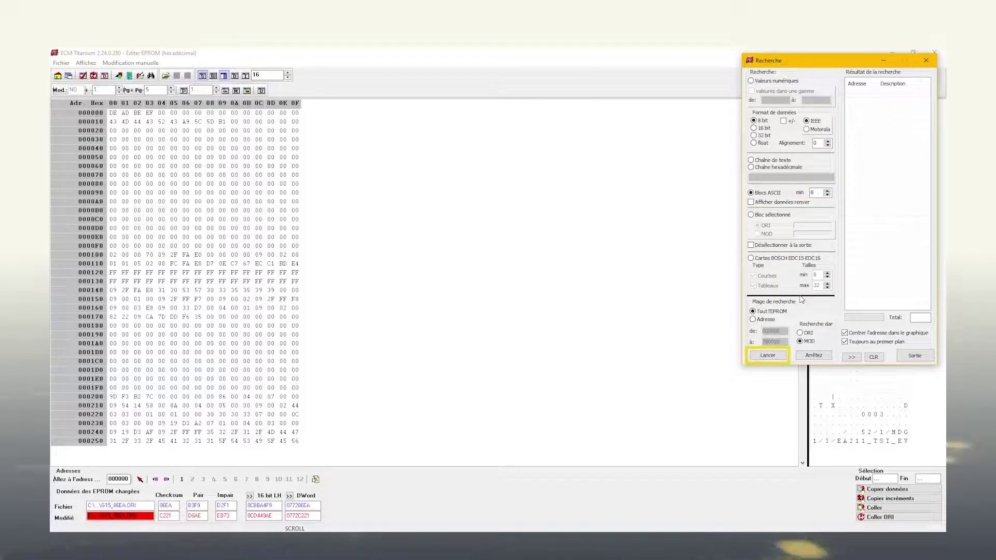
left_click(775, 357)
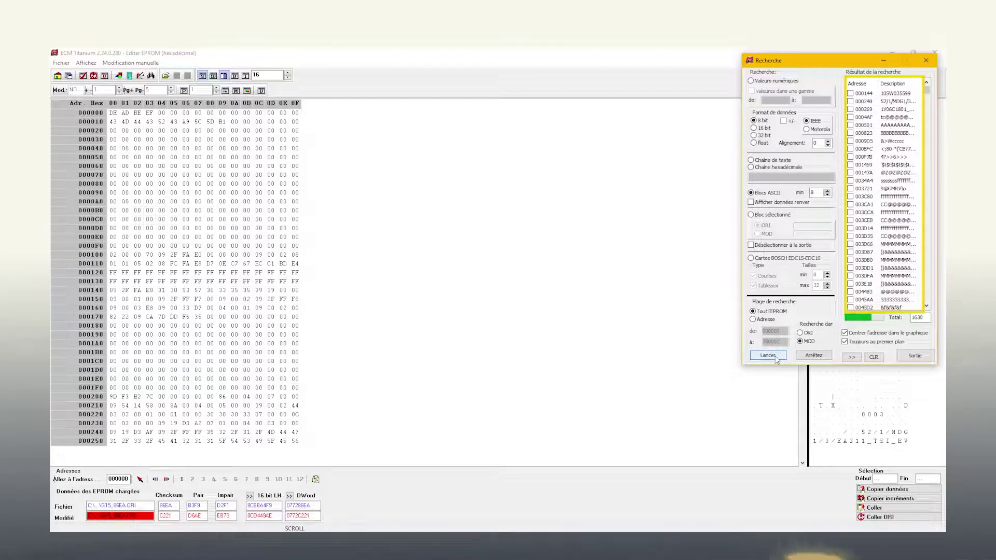
Go through the ASCII matches at addresses 000144, 19F448 and 19D3B8, returning to the MG1CS011 match.
left_click(897, 95)
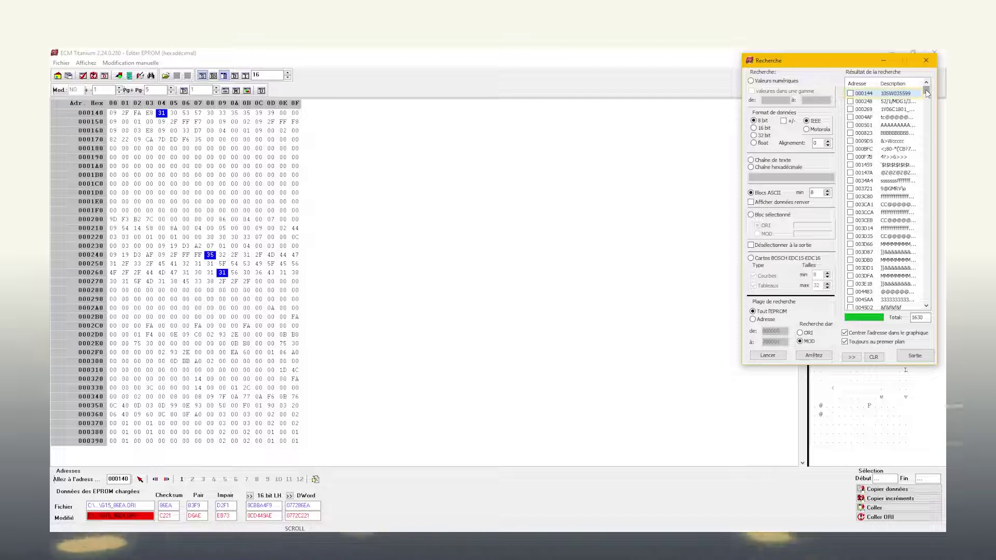
left_click_drag(927, 93, 927, 297)
left_click(892, 134)
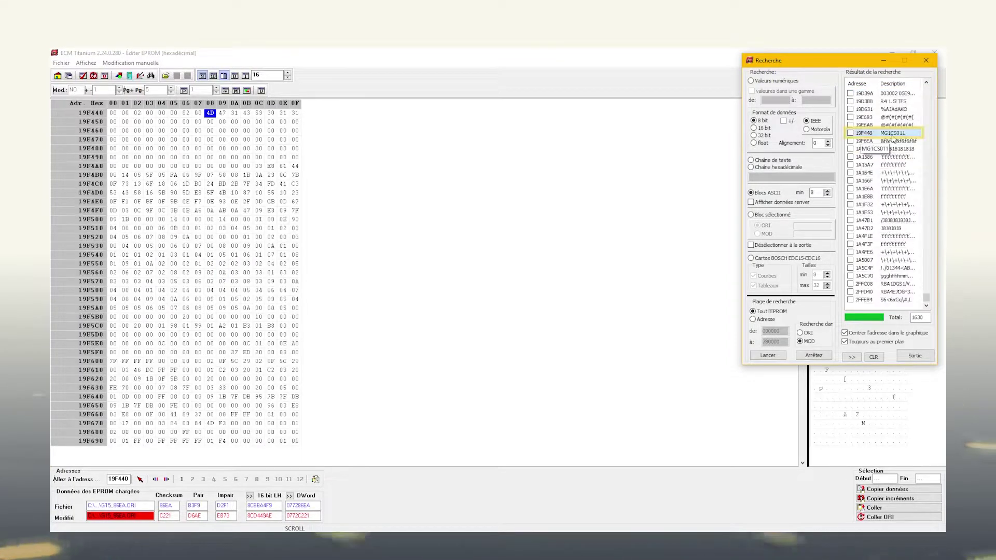
left_click(899, 102)
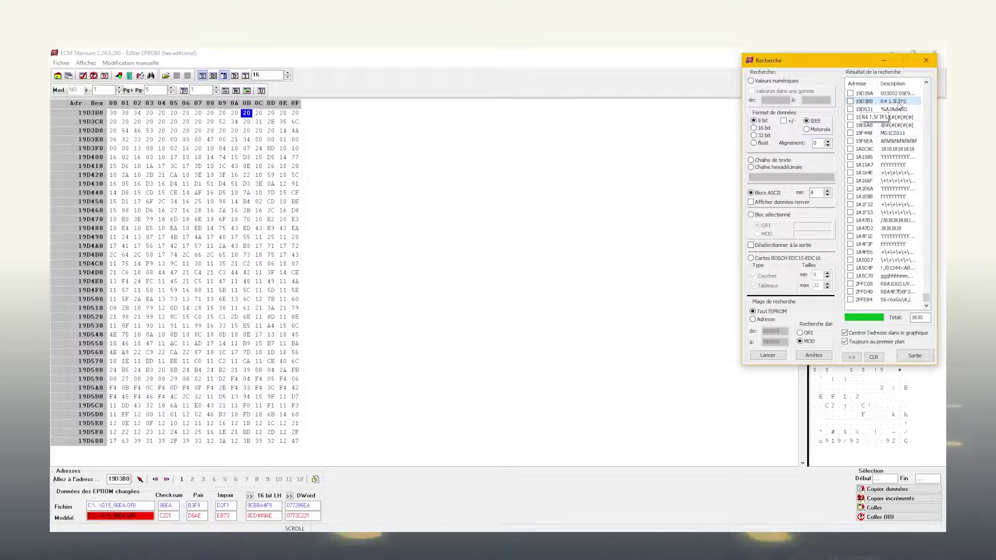
left_click(901, 134)
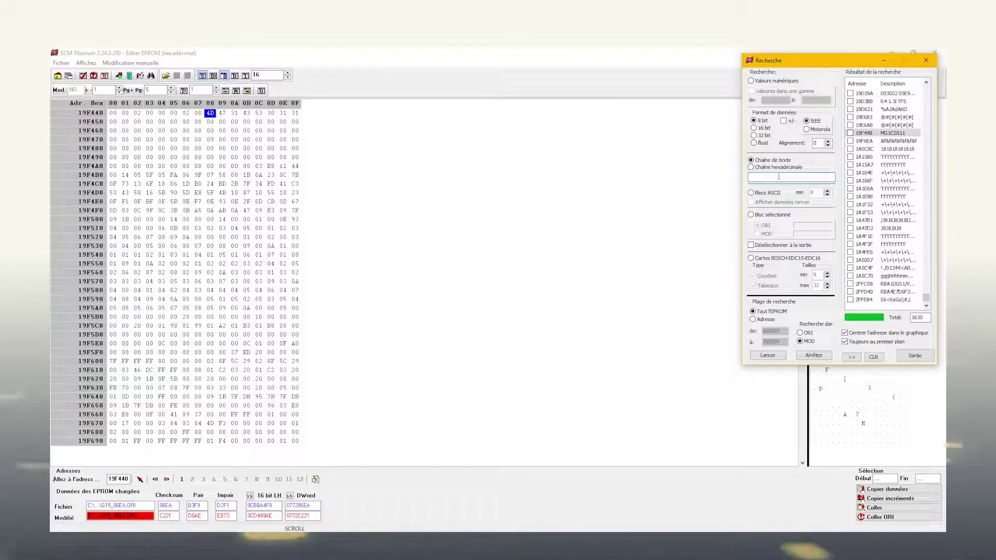
Search the EPROM for the text string 10SW, jump to the match at 000144 and leave the search.
type("10SW")
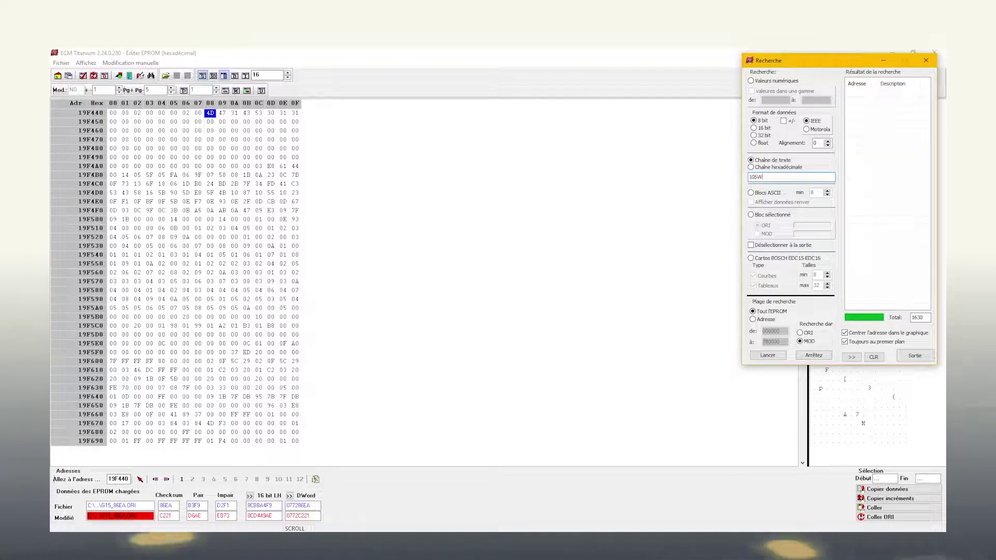
left_click(768, 355)
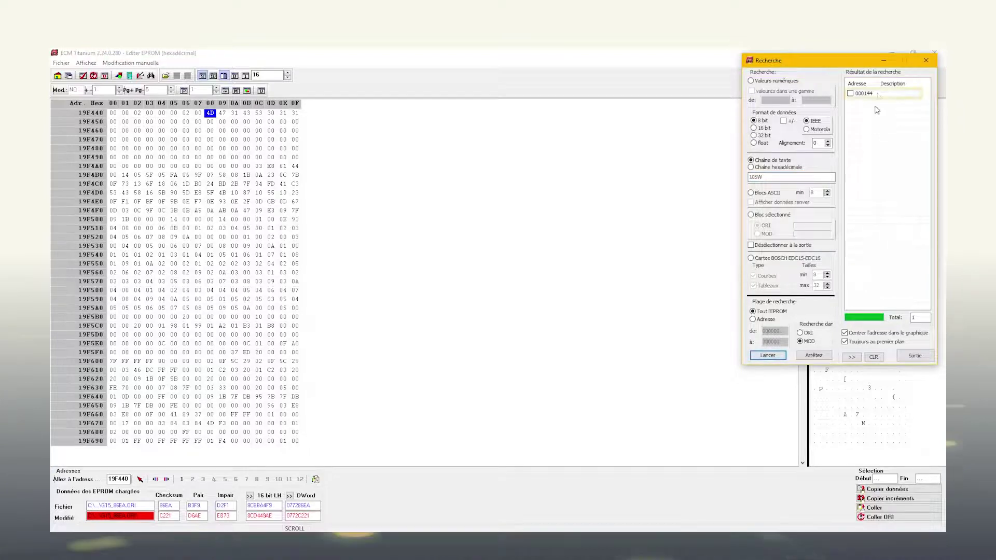
left_click(864, 93)
left_click(914, 356)
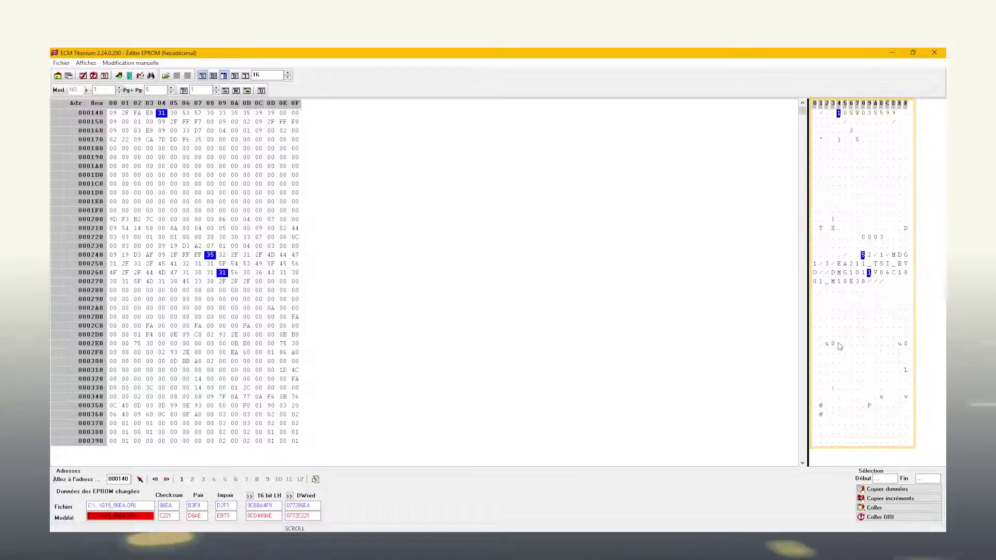
Leave the hexadecimal editor, open the Limiteur de charge du moteur #3 table and display its address in hexadecimal.
left_click(934, 54)
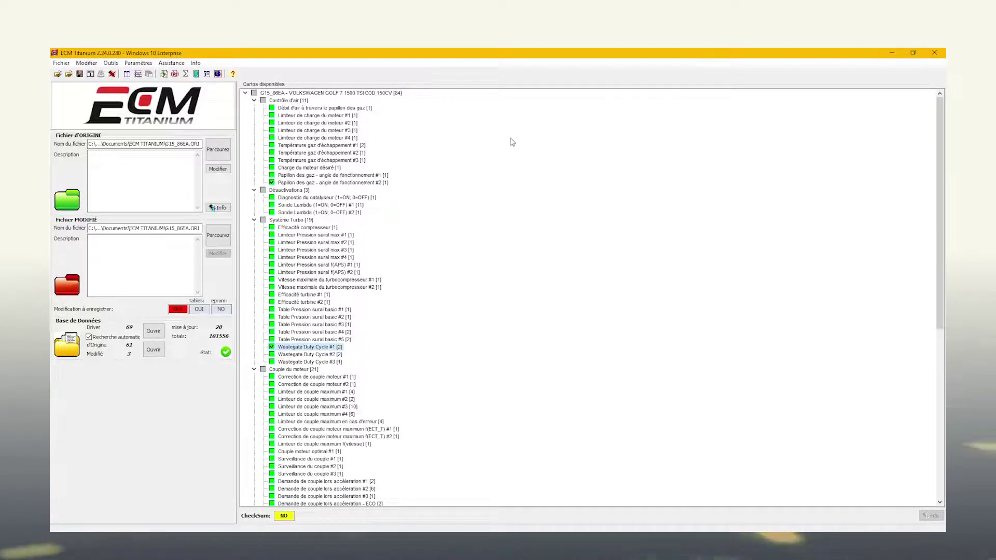
double_click(332, 130)
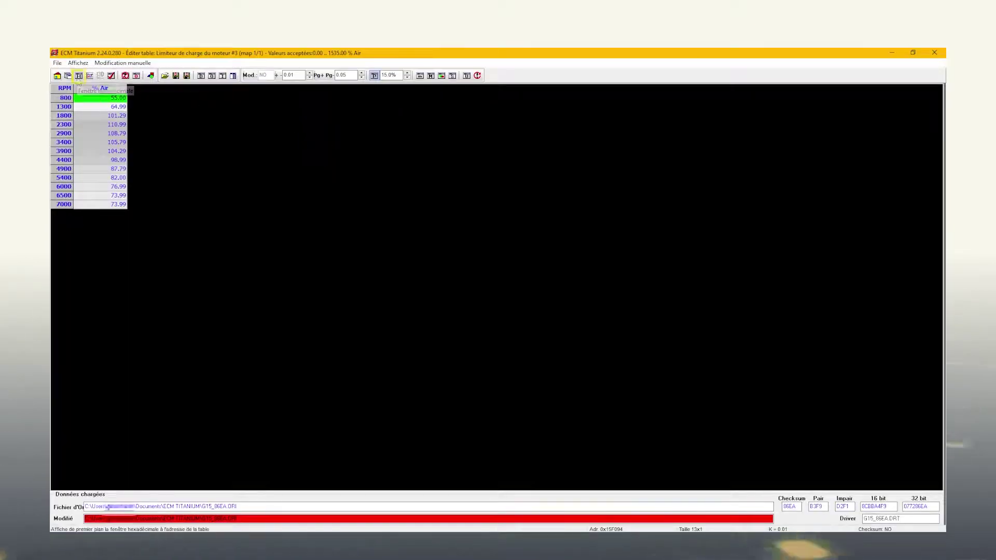
left_click(79, 76)
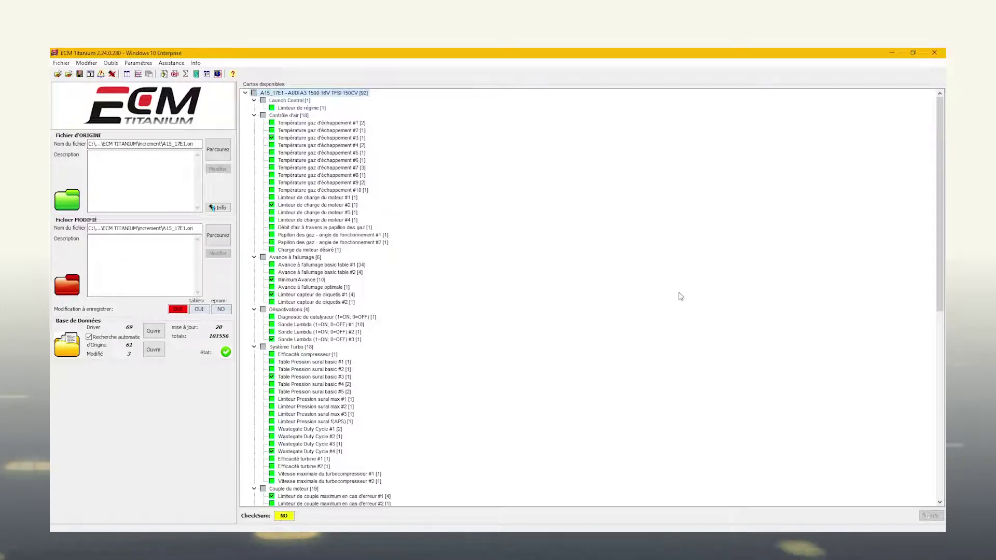
Review the modified tables of the Audi A3 file and save their increments as A15_17E1_123 in the increment folder.
left_click(90, 74)
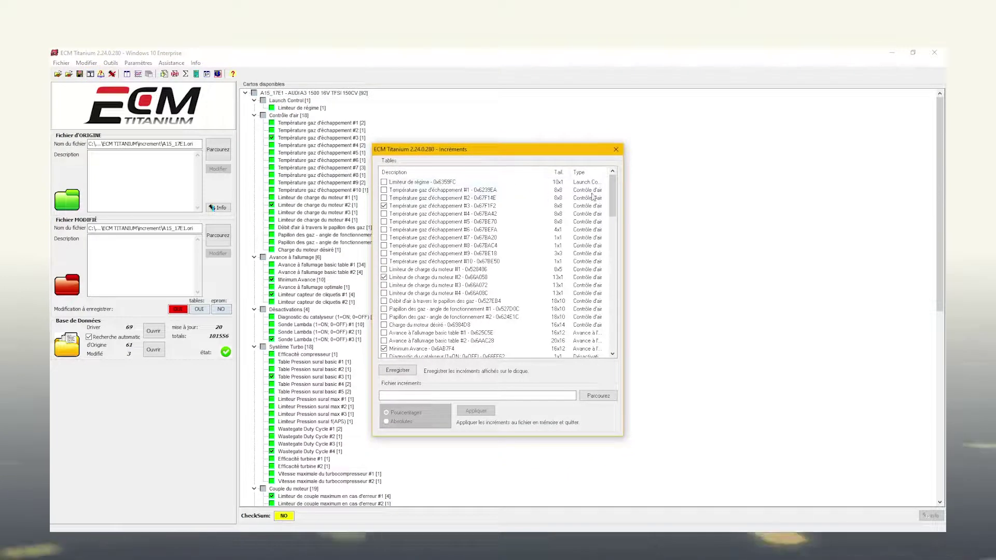
left_click_drag(614, 190, 618, 328)
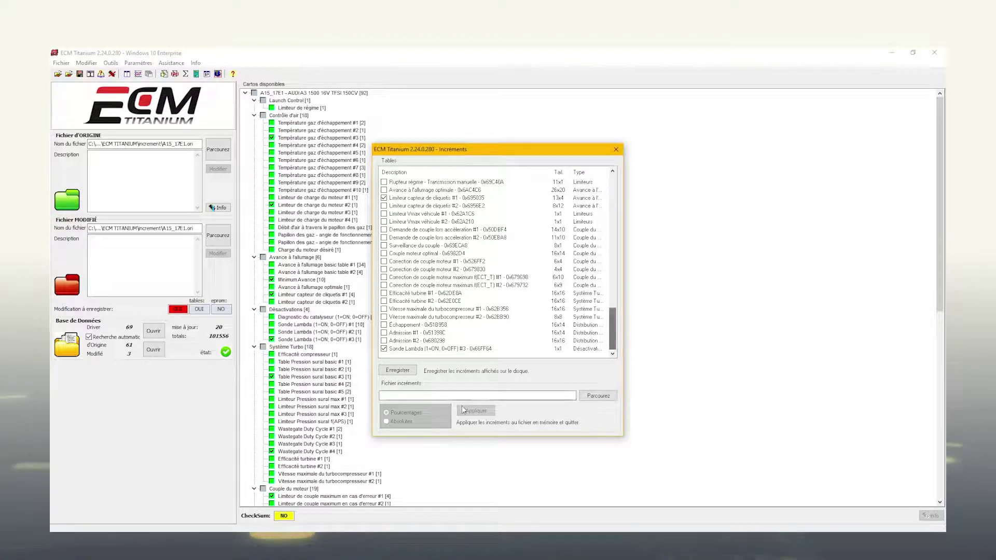
left_click(388, 372)
left_click(161, 162)
double_click(162, 162)
left_click(161, 272)
type("123")
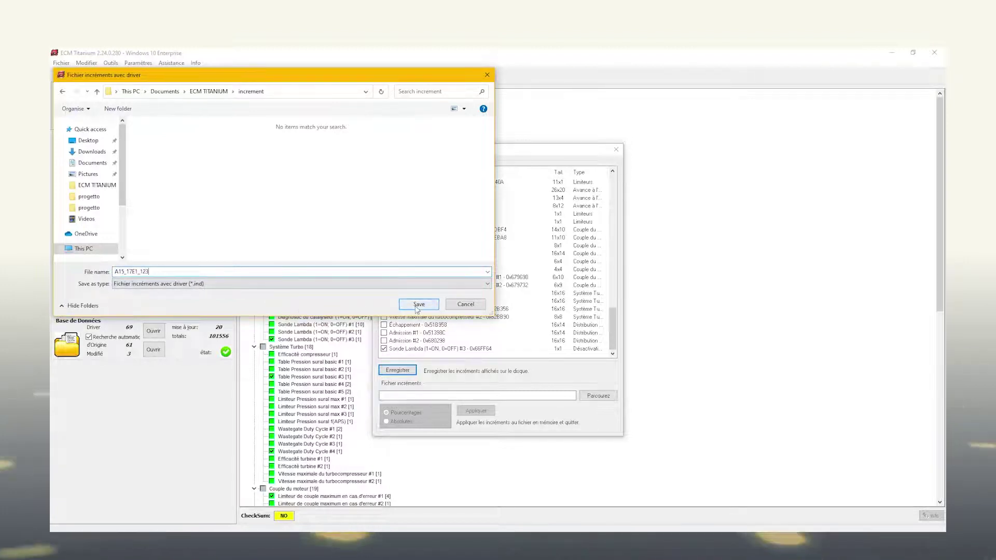
left_click(418, 304)
left_click(616, 149)
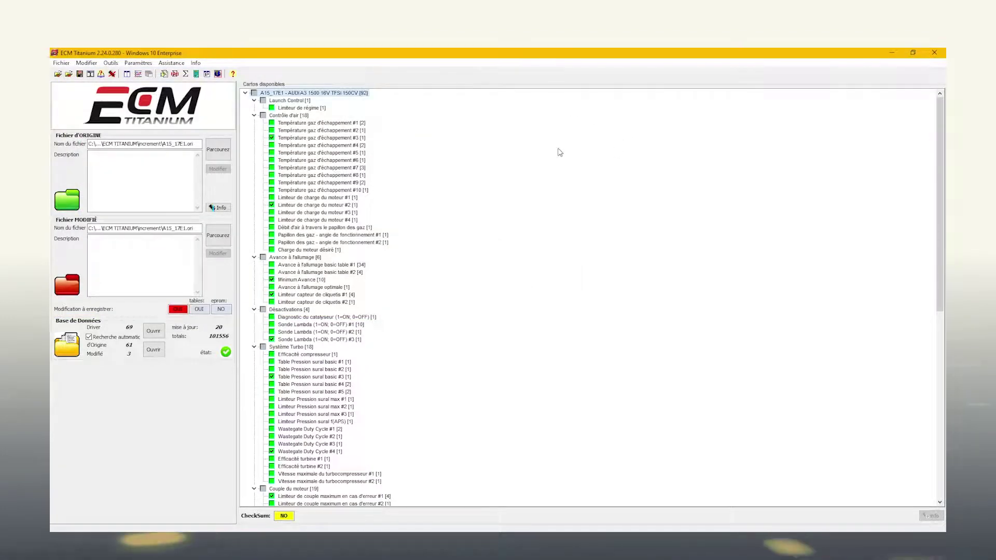
Load AXXX670B from the increment folder as the original file, discarding the data in memory, and look it up in the database.
left_click(218, 149)
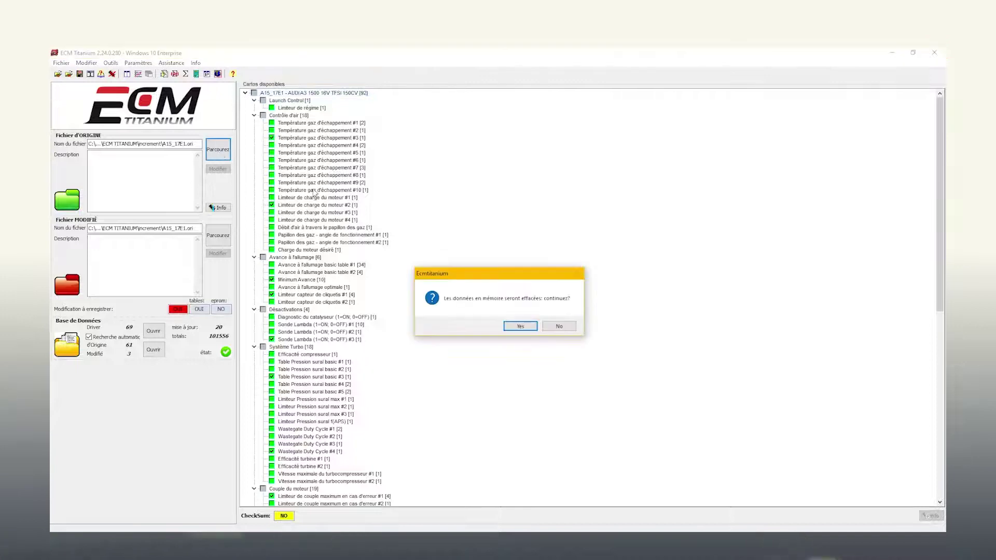
left_click(520, 326)
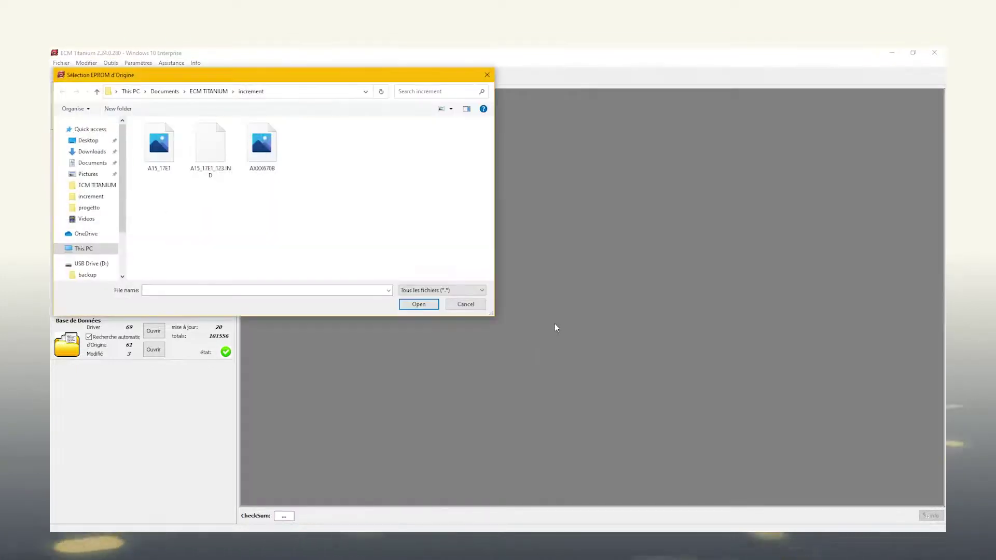
left_click(259, 151)
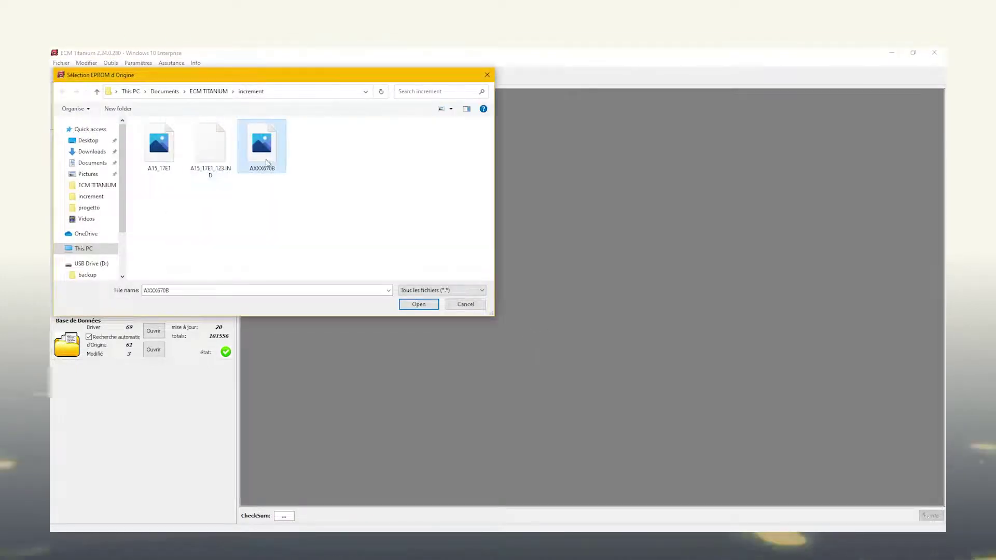
left_click(419, 304)
left_click(518, 326)
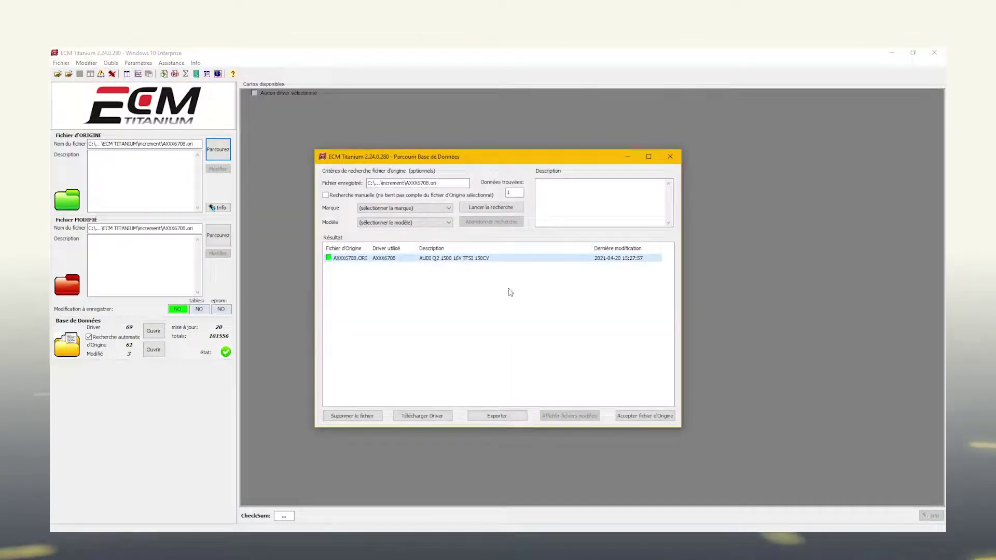
Accept the database original AXXX670B.ORI for the AUDI Q2 1500 16V TFSI 150CV, clearing the data in memory.
left_click(658, 416)
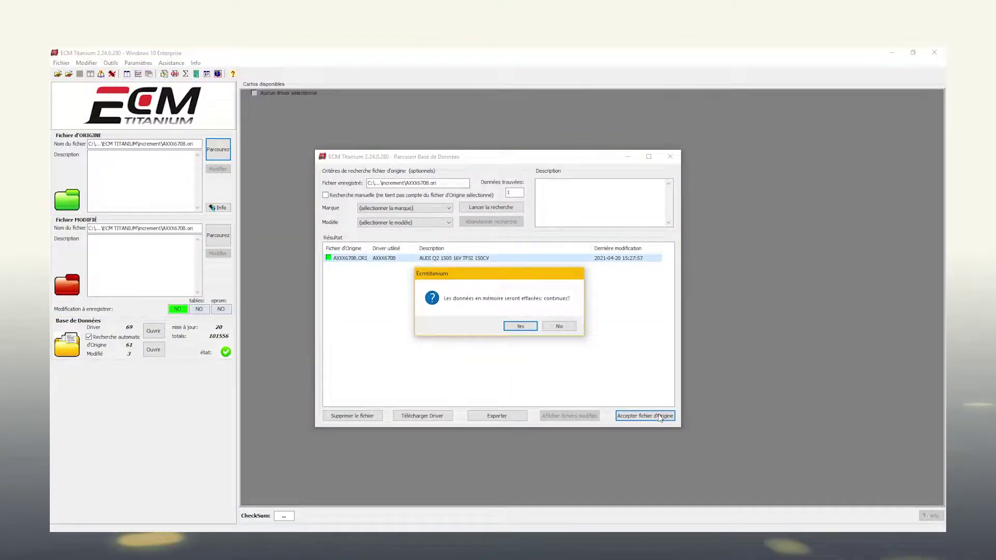
left_click(509, 328)
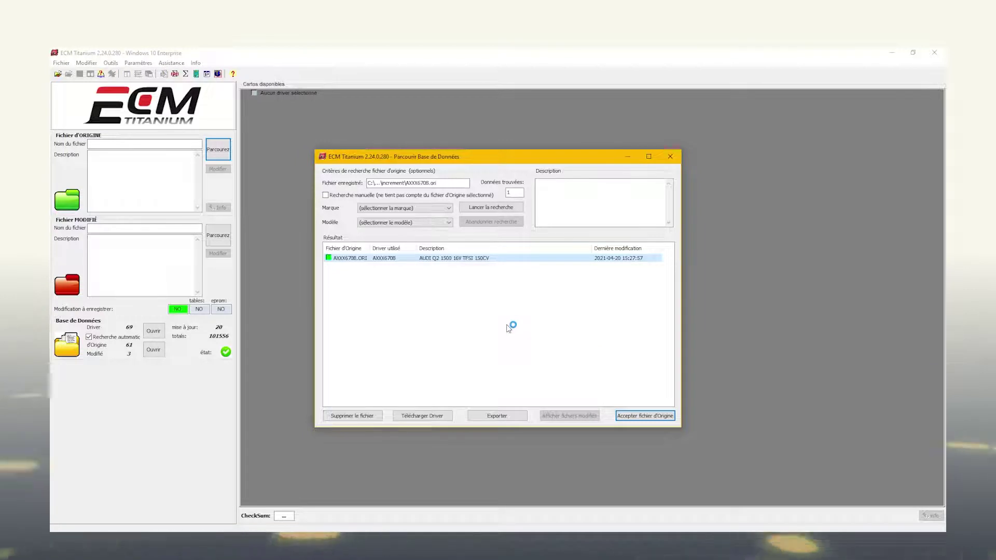
left_click(656, 421)
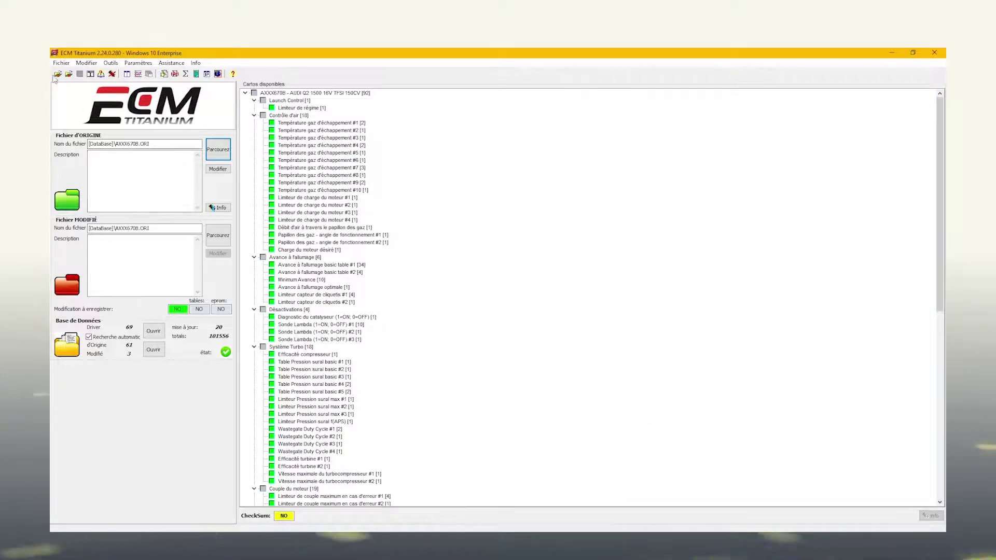
Load the increment file A15_17E1_123.IND from the increment folder for the AUDI Q2 file in memory.
left_click(90, 74)
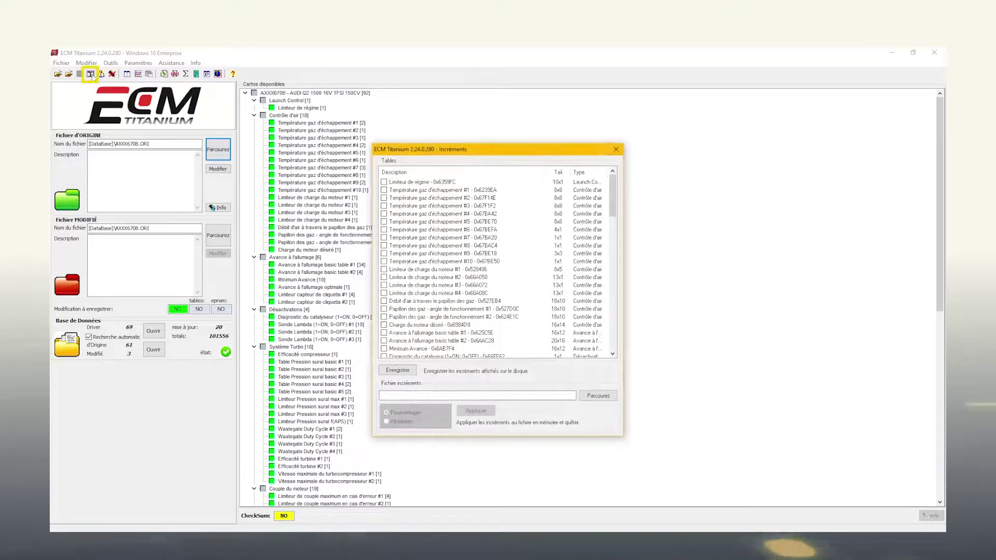
left_click(598, 395)
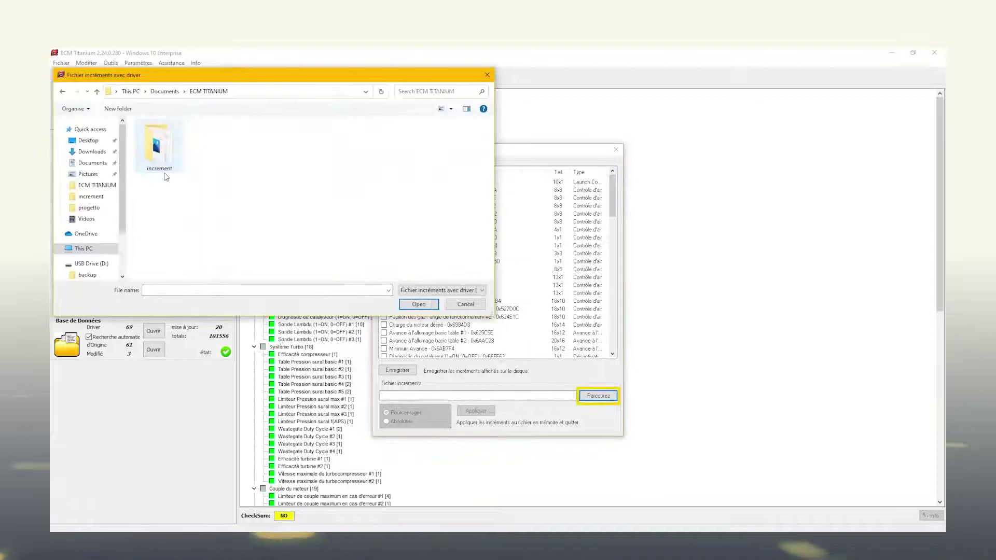
double_click(166, 169)
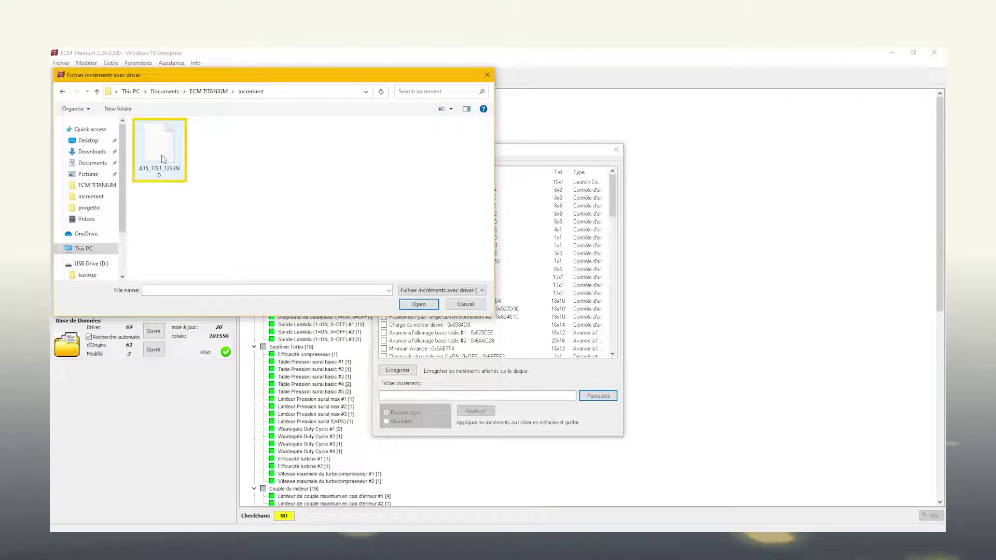
left_click(160, 156)
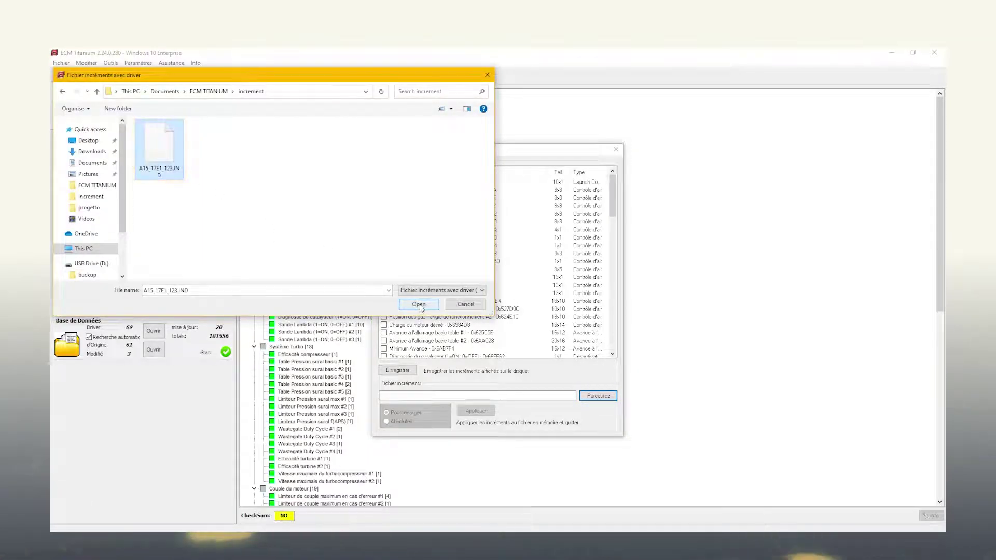
left_click(419, 305)
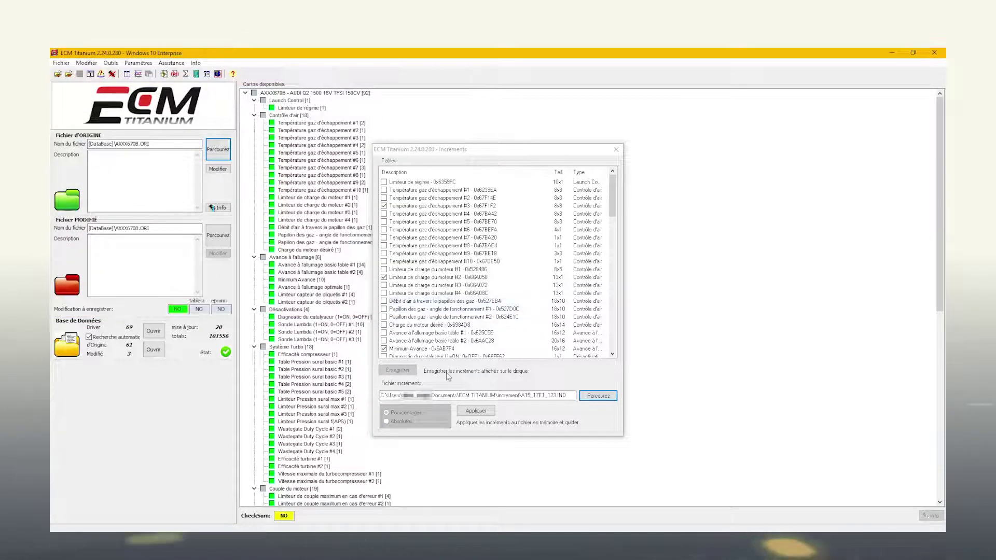
Apply the loaded increments definitively to the tables of the AUDI Q2 file in memory.
left_click(476, 415)
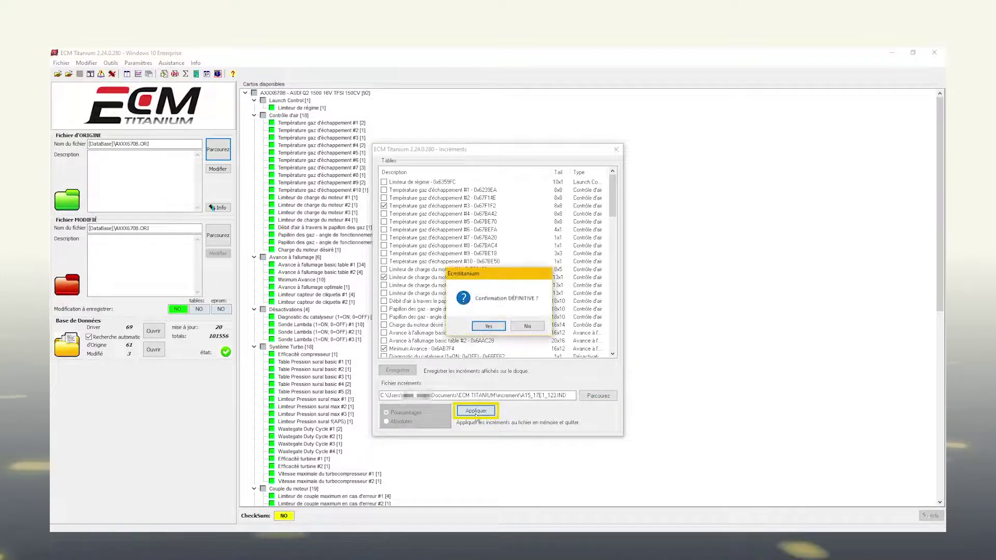
left_click(476, 327)
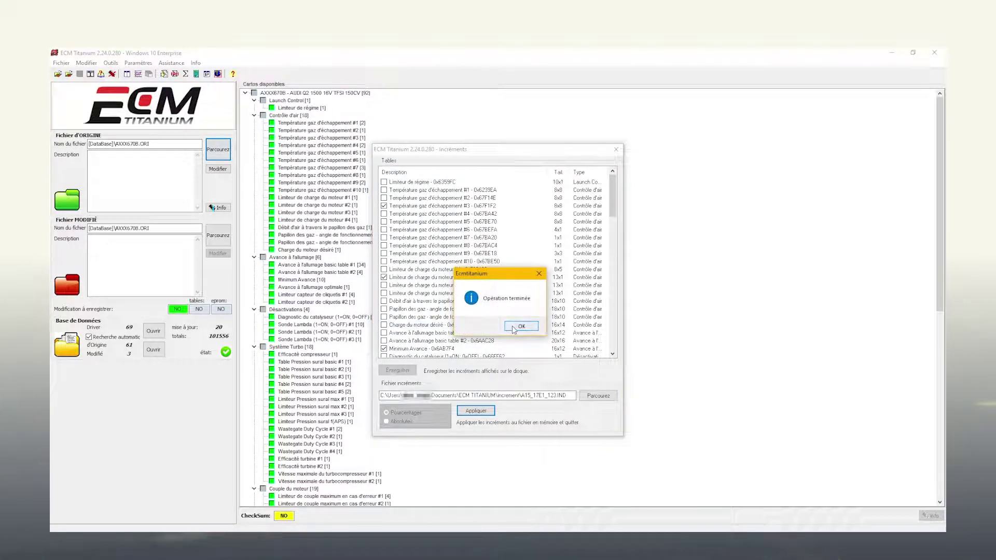
left_click(520, 326)
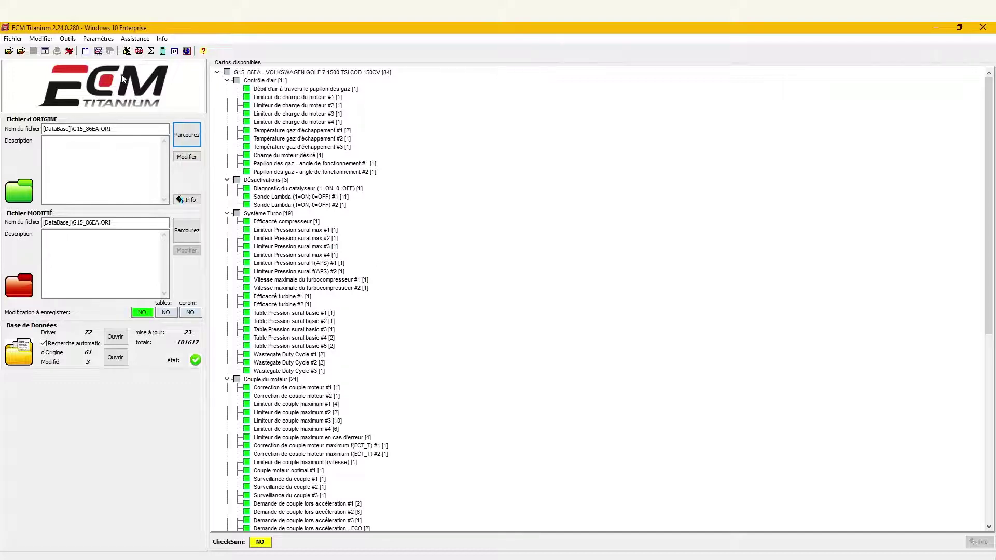
Open the Driver Maker for the VOLKSWAGEN GOLF 7 file G15_86EA.ORI, choosing to edit the driver currently in memory.
left_click(127, 52)
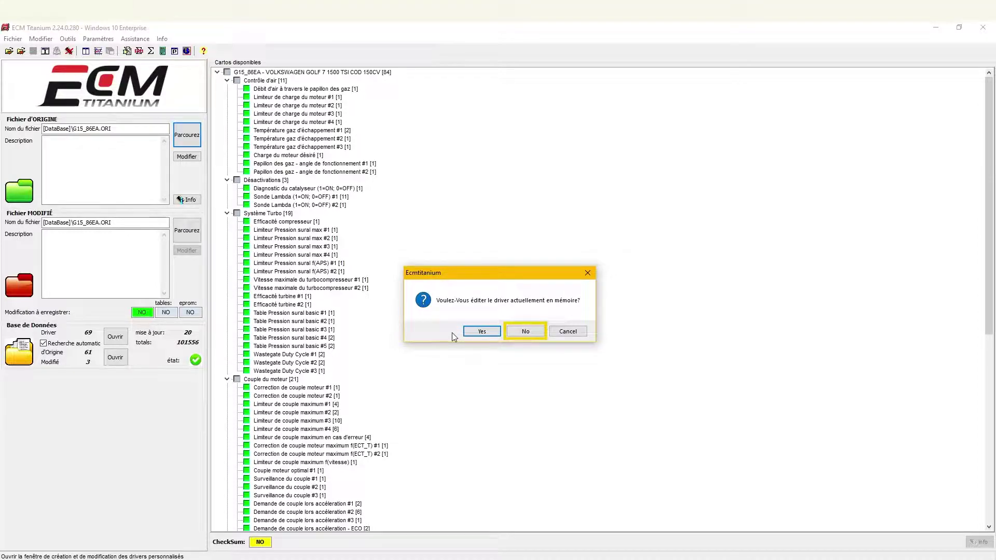
left_click(485, 335)
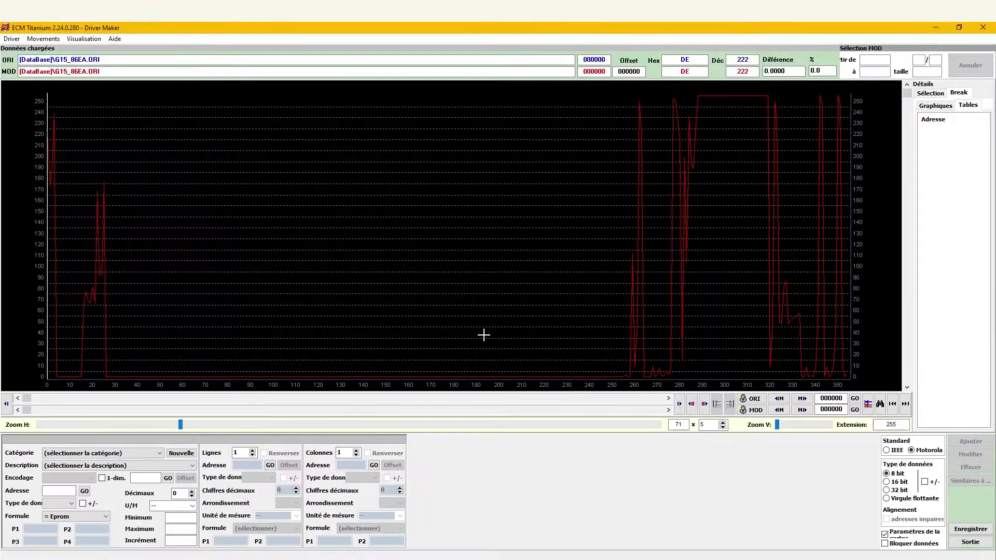